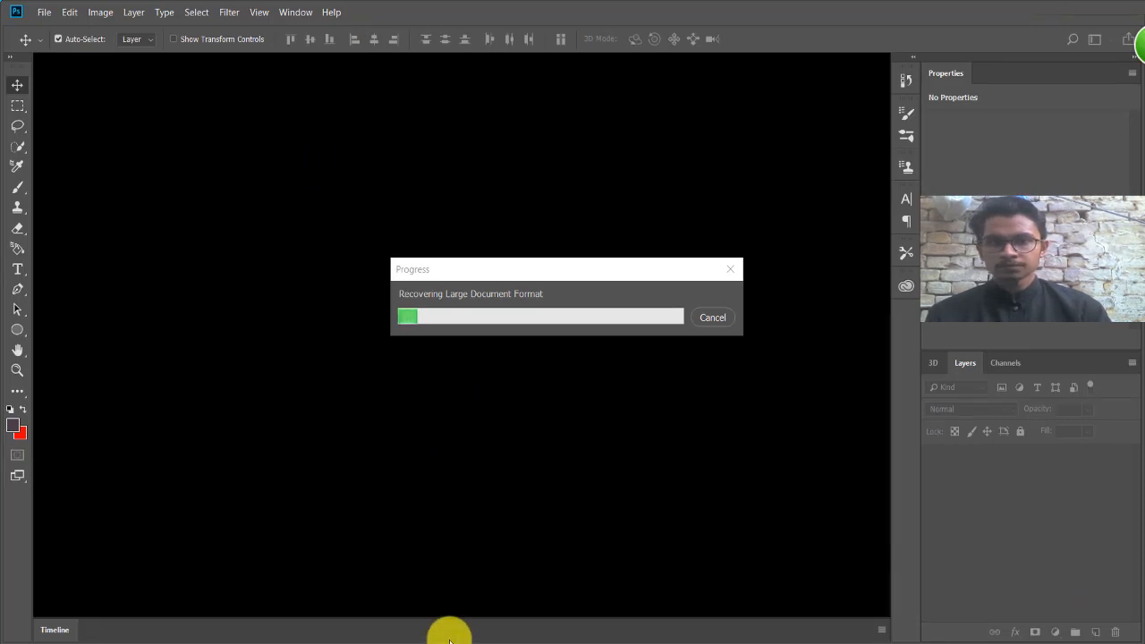
# Open the T-shirt image blank-1976334 from the Downloads folder
pyautogui.click(427, 640)
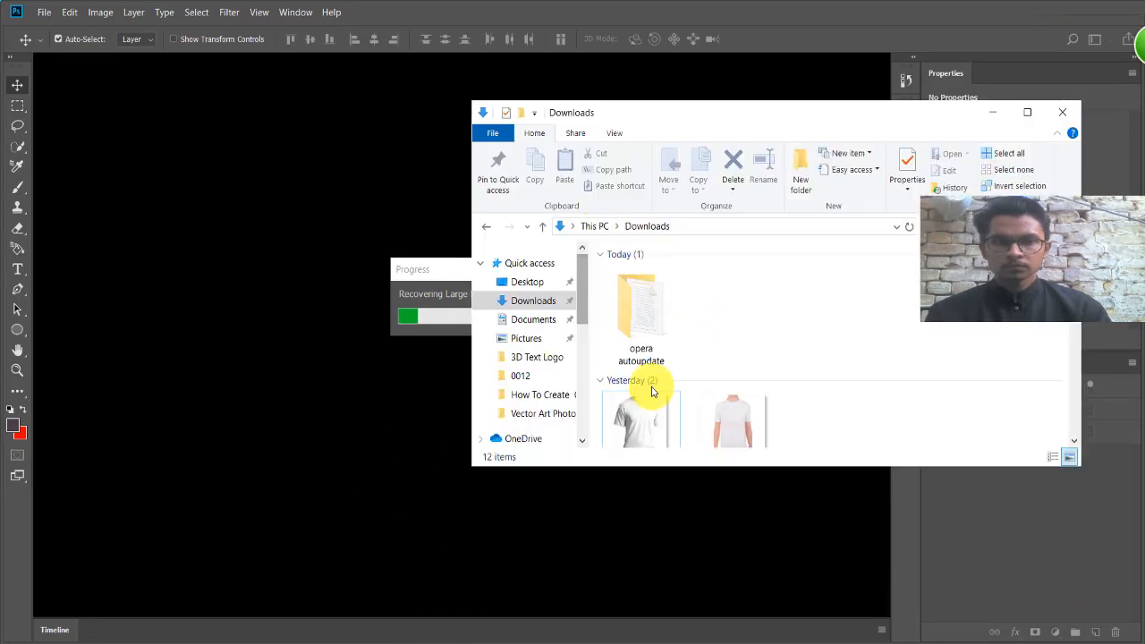
pyautogui.scroll(-1, 653, 394)
pyautogui.click(638, 380)
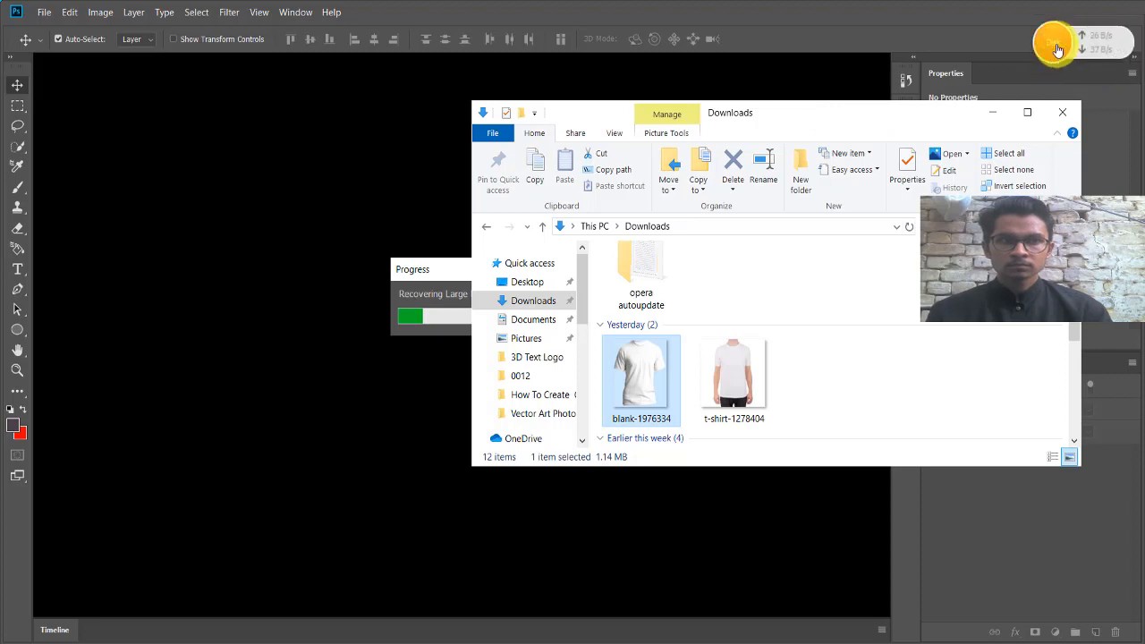
pyautogui.click(1056, 54)
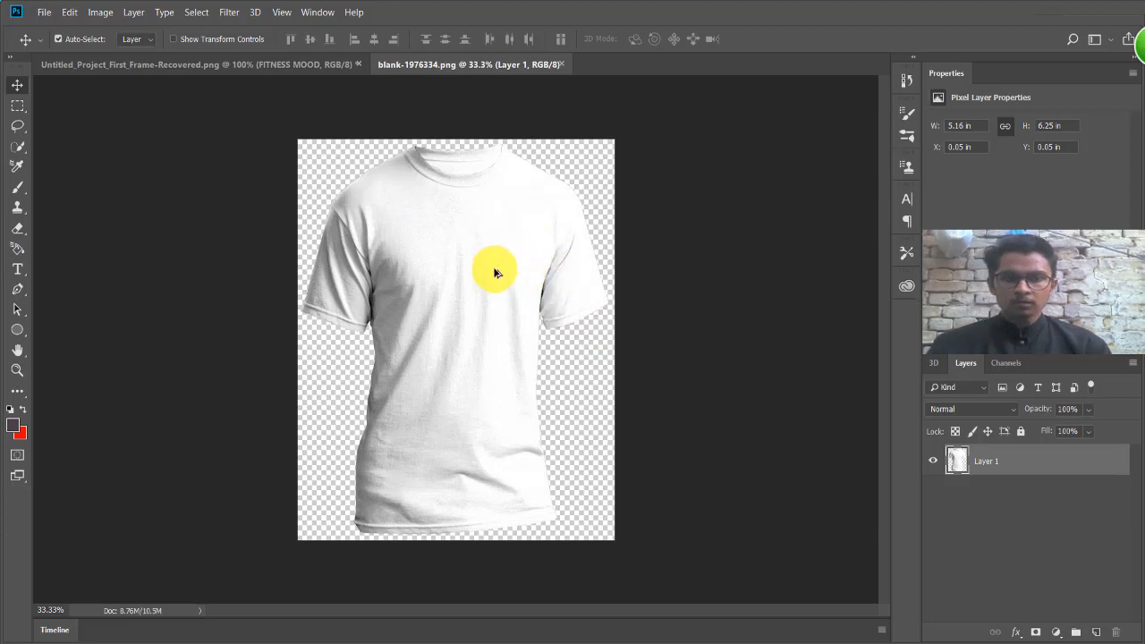
# Select the whole T-shirt, including the collar and both sleeves, with the Quick Selection tool
pyautogui.scroll(1, 495, 273)
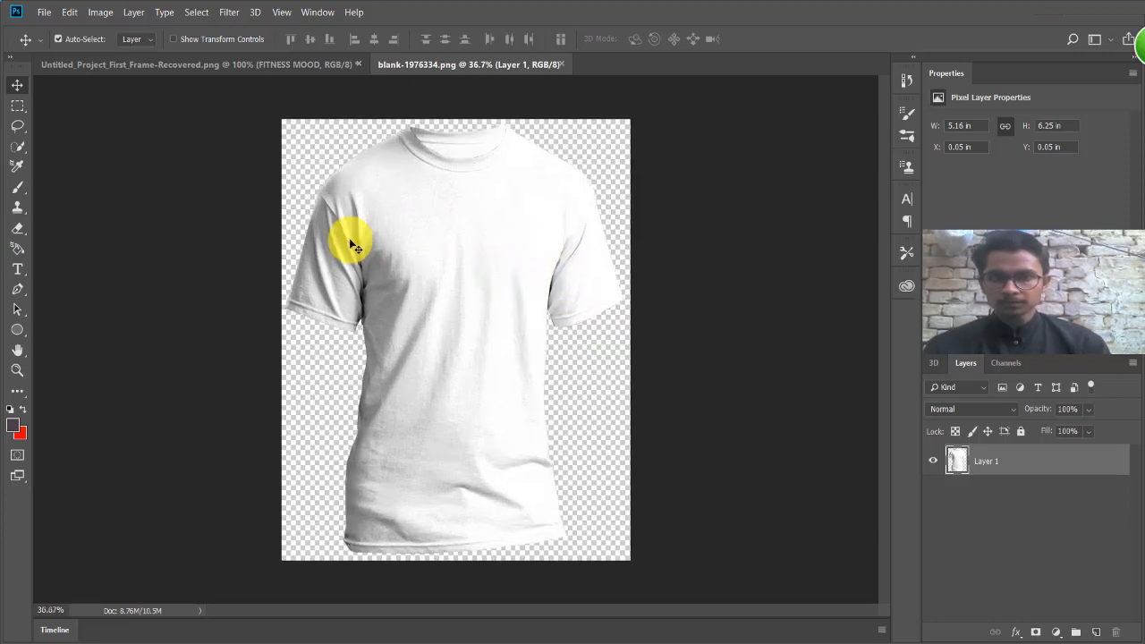
pyautogui.click(15, 149)
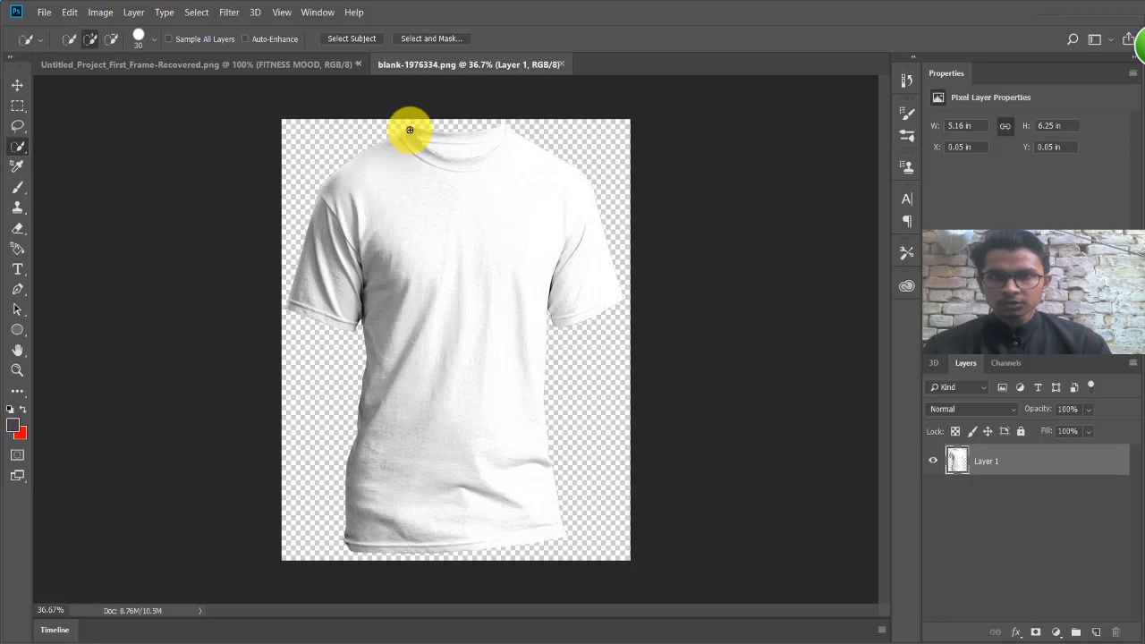
pyautogui.moveTo(410, 130)
pyautogui.mouseDown()
pyautogui.moveTo(493, 147)
pyautogui.moveTo(440, 362)
pyautogui.moveTo(470, 501)
pyautogui.moveTo(480, 479)
pyautogui.moveTo(423, 277)
pyautogui.moveTo(350, 144)
pyautogui.moveTo(367, 198)
pyautogui.moveTo(367, 153)
pyautogui.moveTo(342, 244)
pyautogui.moveTo(314, 233)
pyautogui.moveTo(397, 245)
pyautogui.moveTo(359, 265)
pyautogui.moveTo(453, 126)
pyautogui.moveTo(480, 161)
pyautogui.moveTo(511, 174)
pyautogui.moveTo(539, 221)
pyautogui.moveTo(509, 214)
pyautogui.moveTo(563, 266)
pyautogui.moveTo(590, 266)
pyautogui.moveTo(466, 154)
pyautogui.moveTo(597, 273)
pyautogui.moveTo(583, 322)
pyautogui.moveTo(509, 366)
pyautogui.moveTo(538, 390)
pyautogui.moveTo(473, 410)
pyautogui.moveTo(388, 408)
pyautogui.moveTo(453, 357)
pyautogui.mouseUp()
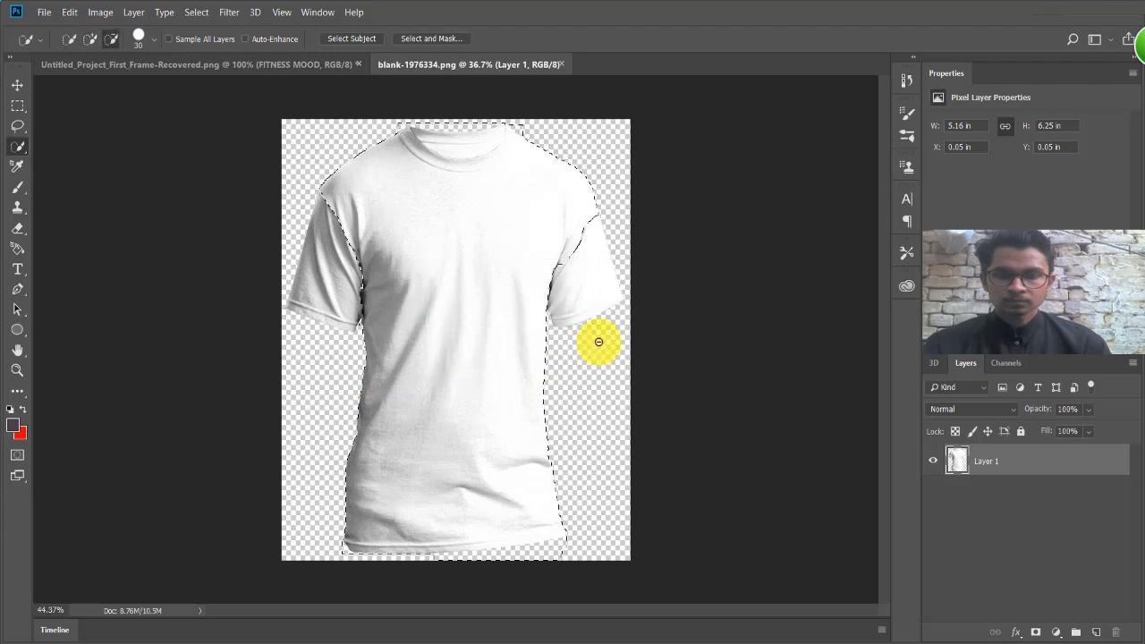
pyautogui.scroll(2, 598, 340)
pyautogui.moveTo(608, 226)
pyautogui.mouseDown()
pyautogui.moveTo(626, 314)
pyautogui.moveTo(594, 294)
pyautogui.moveTo(618, 302)
pyautogui.moveTo(609, 310)
pyautogui.moveTo(600, 280)
pyautogui.moveTo(623, 284)
pyautogui.moveTo(502, 288)
pyautogui.moveTo(612, 301)
pyautogui.moveTo(578, 318)
pyautogui.moveTo(652, 286)
pyautogui.moveTo(268, 286)
pyautogui.mouseUp()
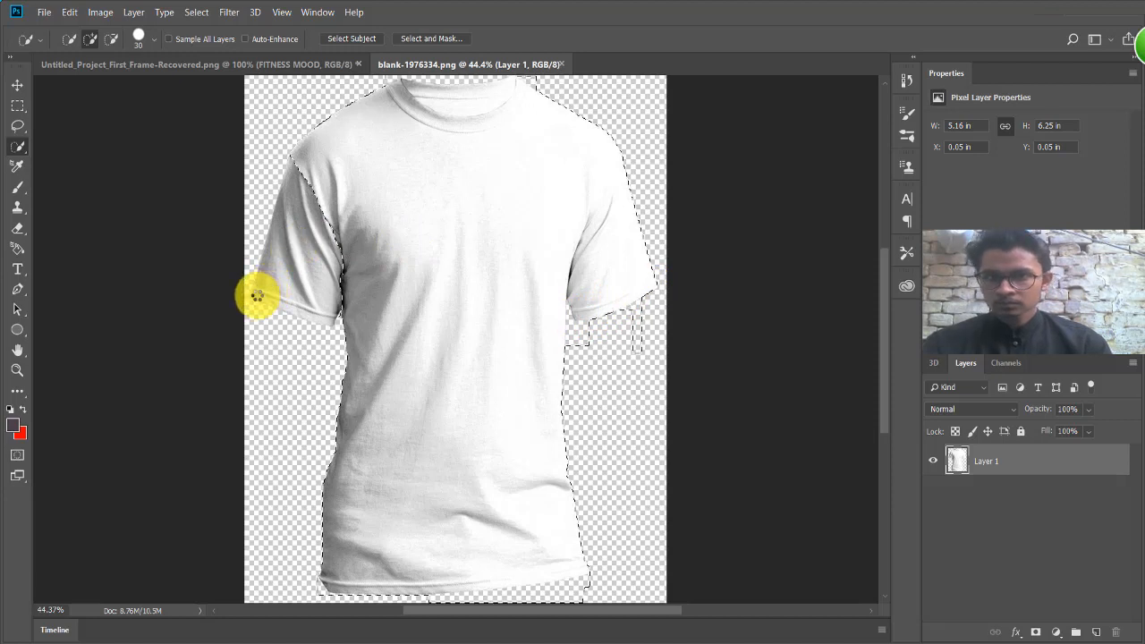
pyautogui.moveTo(259, 295)
pyautogui.mouseDown()
pyautogui.moveTo(343, 319)
pyautogui.moveTo(395, 308)
pyautogui.moveTo(498, 254)
pyautogui.moveTo(545, 263)
pyautogui.moveTo(409, 252)
pyautogui.moveTo(322, 285)
pyautogui.moveTo(314, 313)
pyautogui.moveTo(274, 296)
pyautogui.moveTo(250, 304)
pyautogui.moveTo(343, 274)
pyautogui.moveTo(285, 286)
pyautogui.moveTo(384, 351)
pyautogui.moveTo(255, 297)
pyautogui.moveTo(325, 316)
pyautogui.moveTo(449, 275)
pyautogui.moveTo(581, 288)
pyautogui.moveTo(400, 262)
pyautogui.moveTo(612, 271)
pyautogui.moveTo(593, 324)
pyautogui.mouseUp()
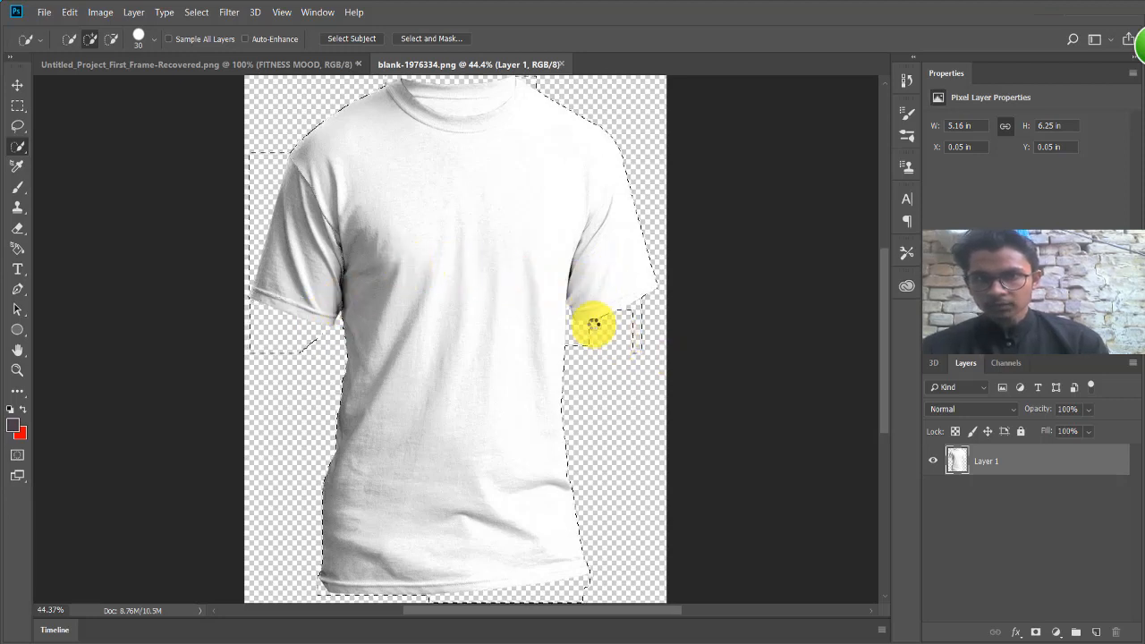
pyautogui.scroll(1, 480, 243)
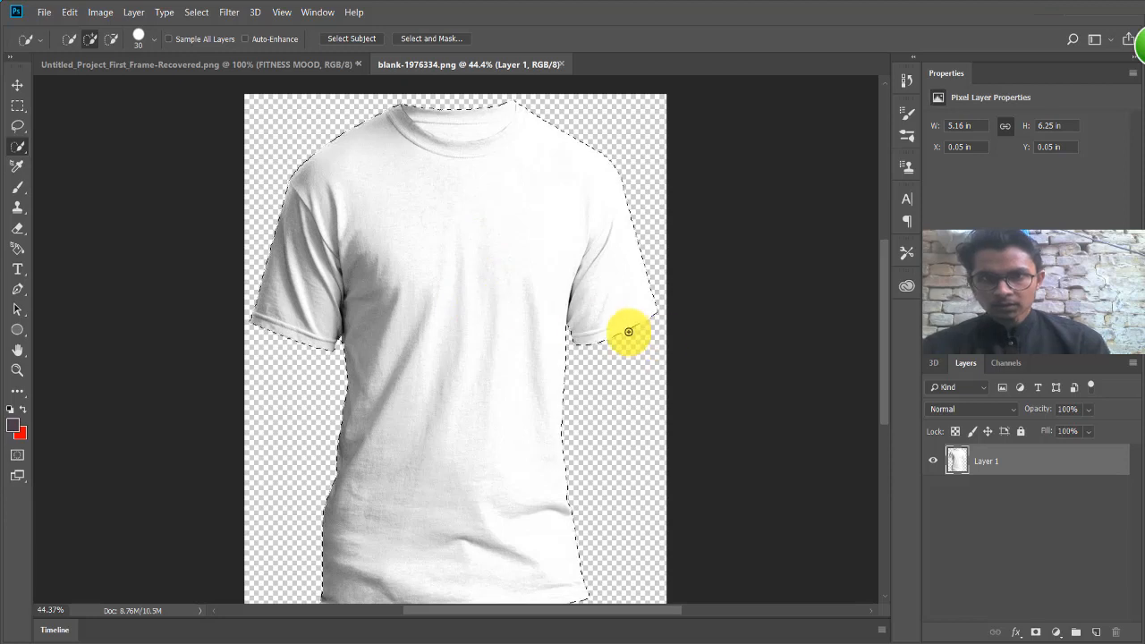
pyautogui.scroll(-1, 629, 332)
pyautogui.scroll(-1, 409, 402)
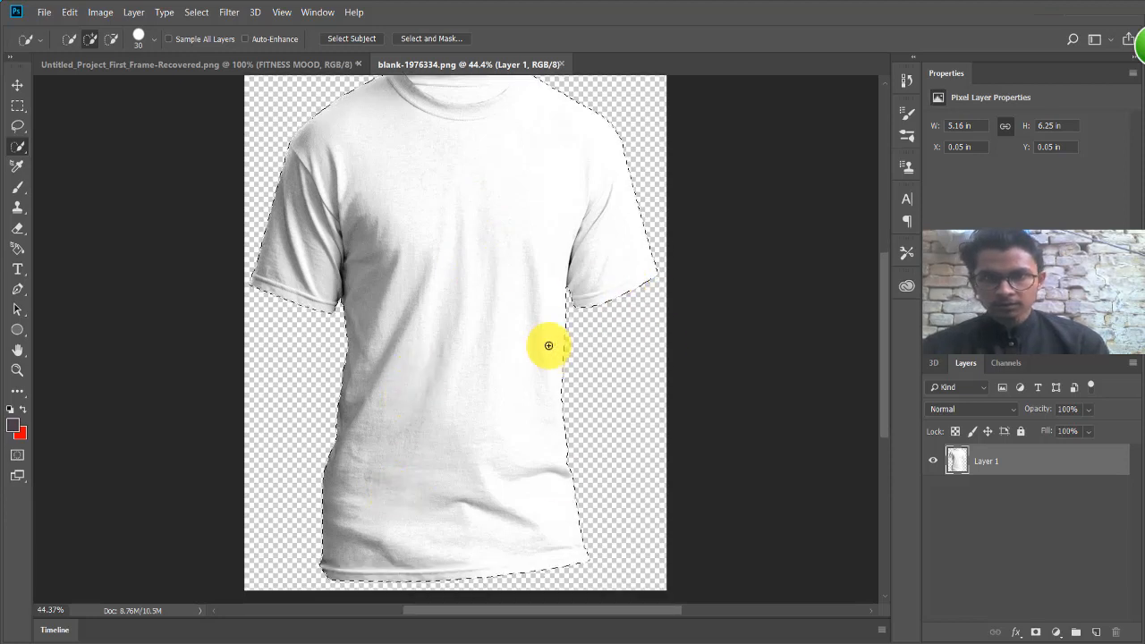
pyautogui.scroll(1, 505, 255)
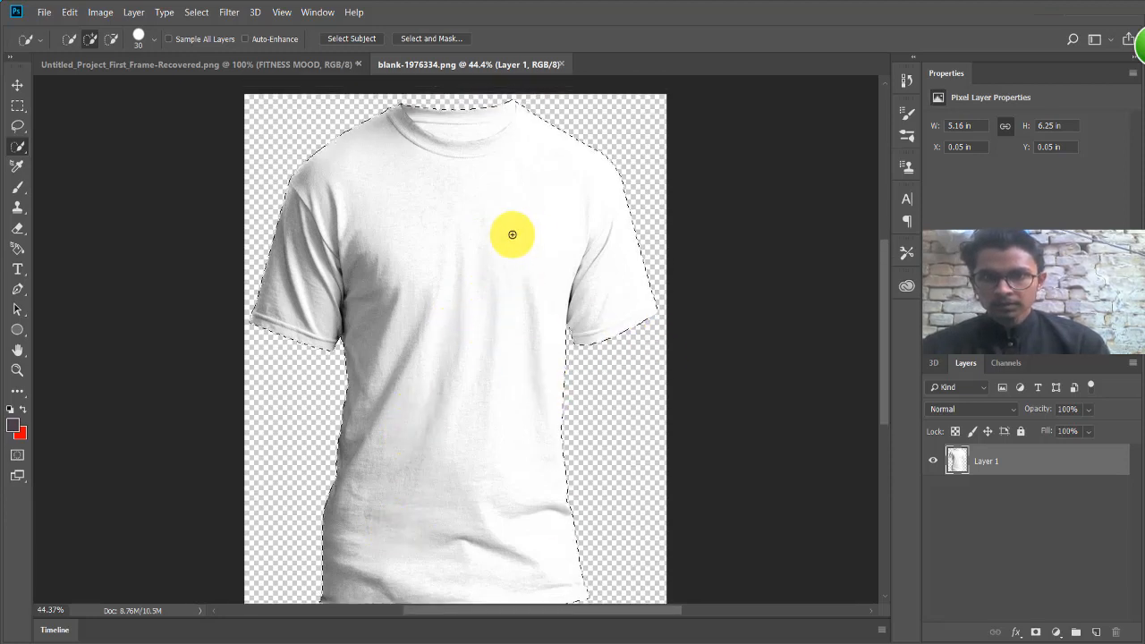
pyautogui.scroll(-1, 528, 263)
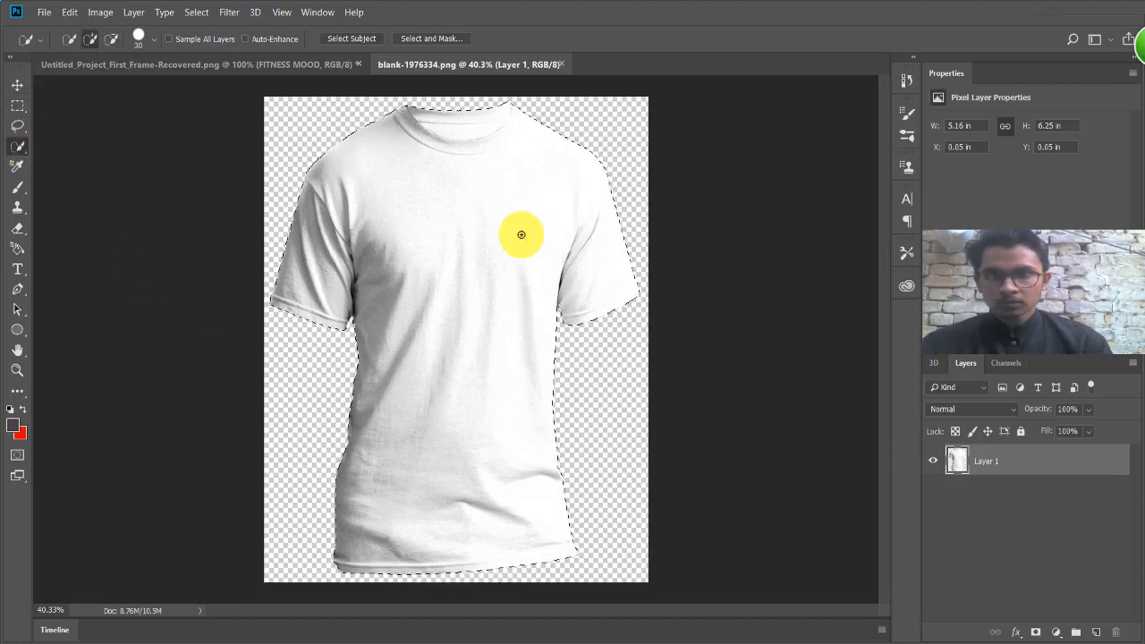
# Copy the selected T-shirt to a new layer and add a white layer mask to that copy
pyautogui.rightClick(467, 242)
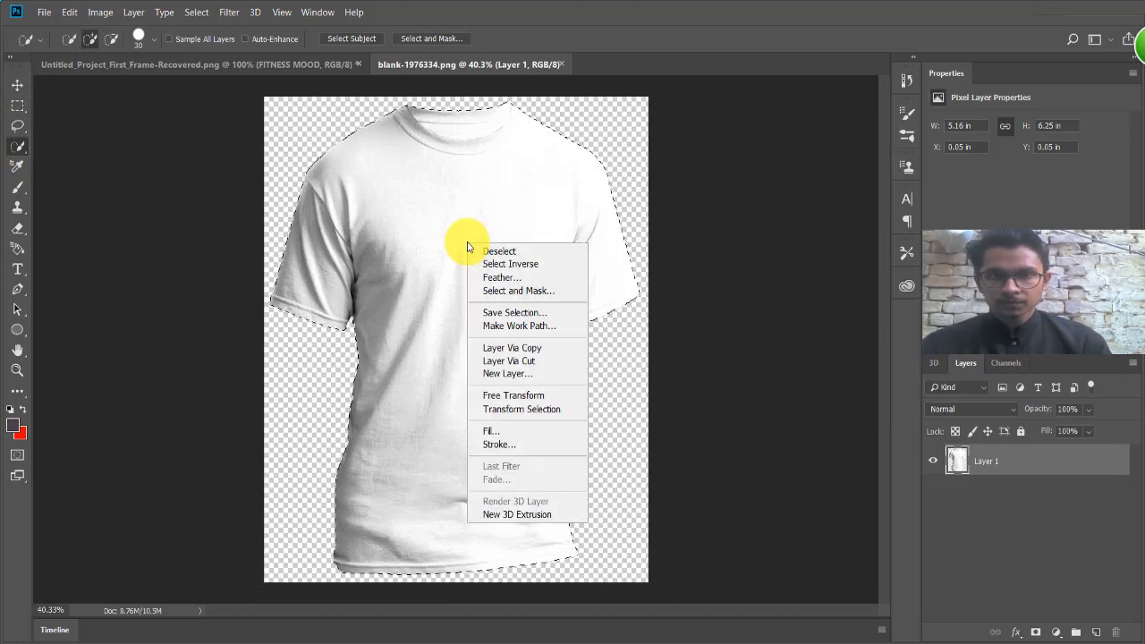
pyautogui.click(525, 349)
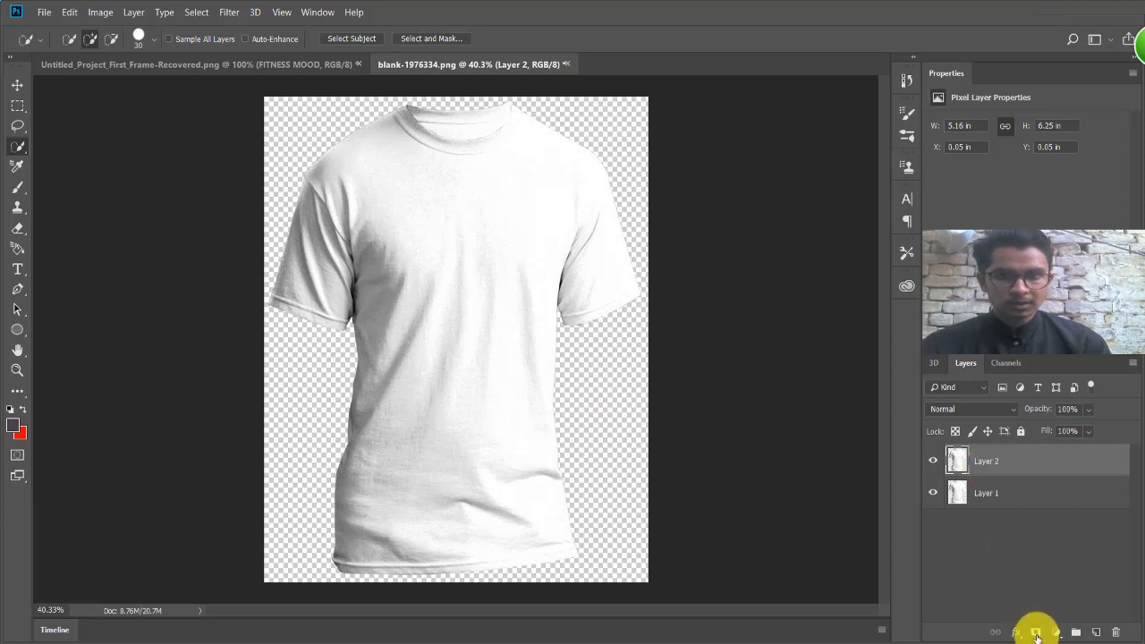
pyautogui.click(1037, 634)
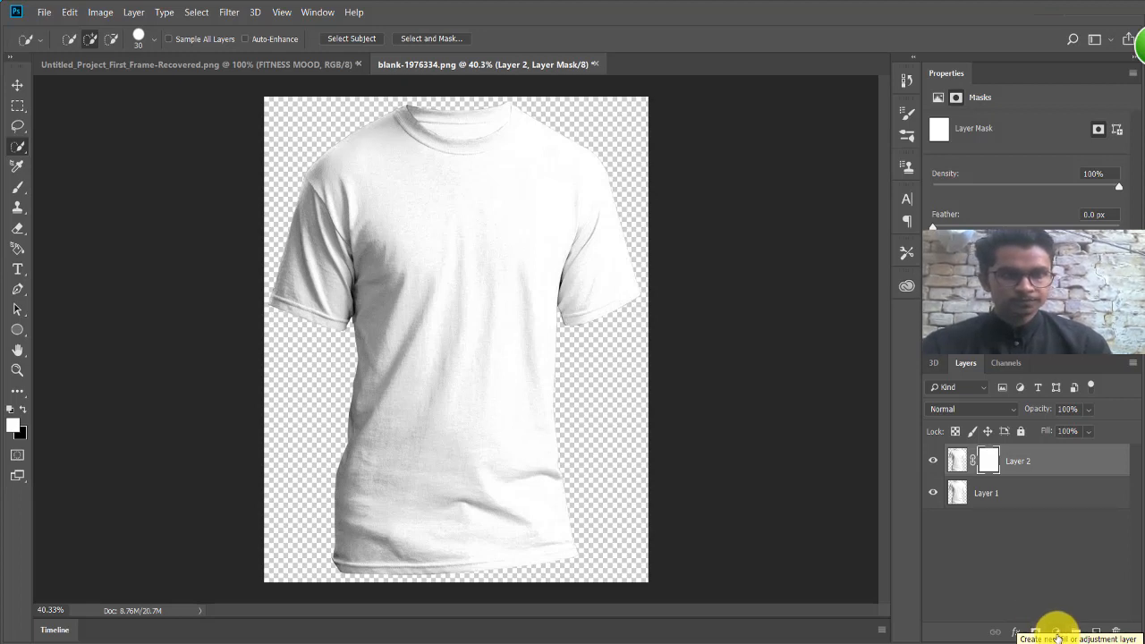
# Add a Solid Color fill layer in magenta c533c0 above the masked T-shirt copy
pyautogui.click(1056, 630)
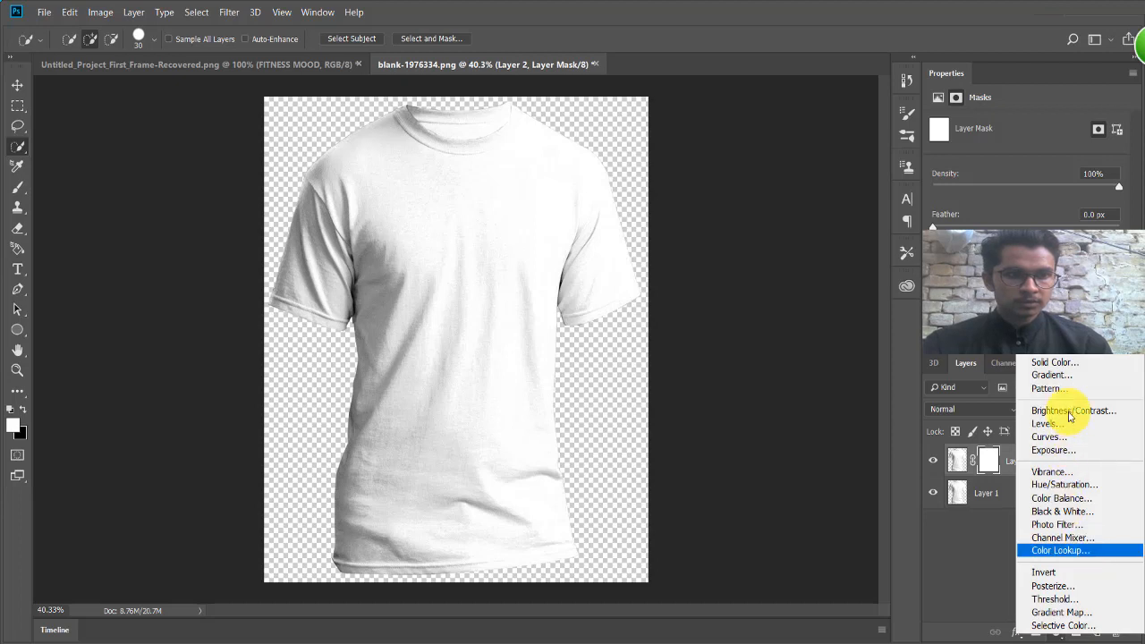
pyautogui.click(1062, 364)
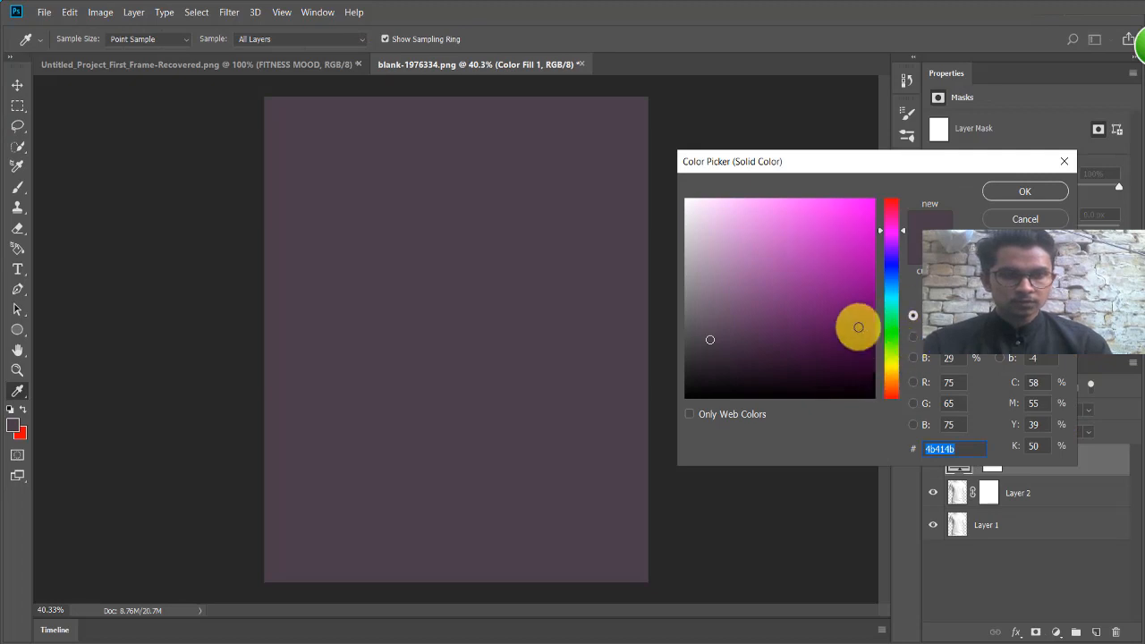
pyautogui.click(812, 202)
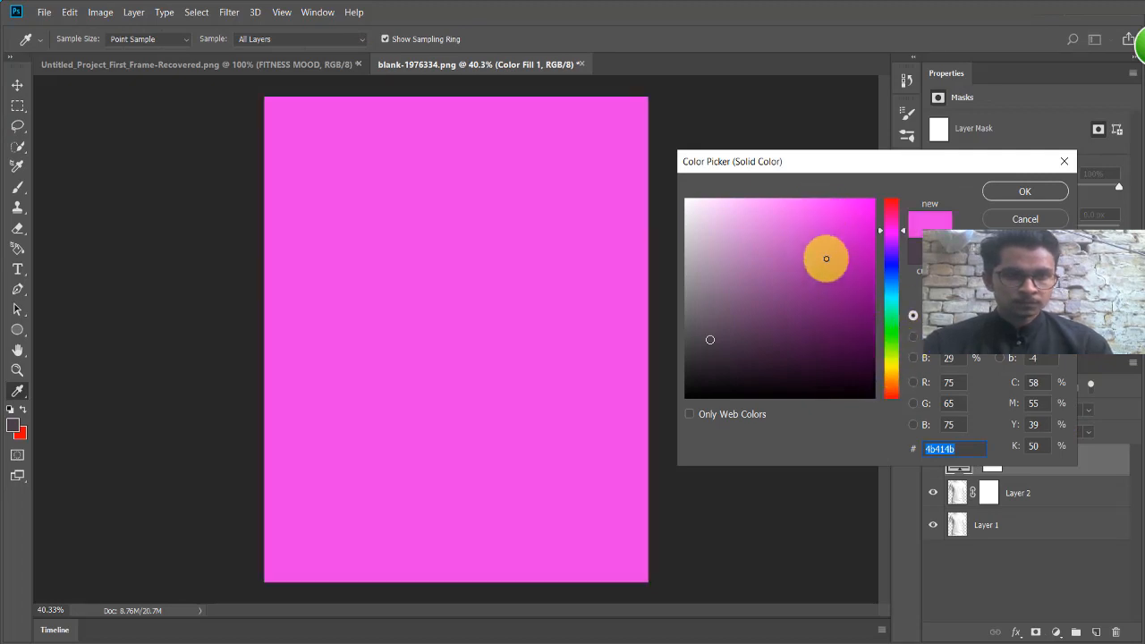
pyautogui.click(825, 259)
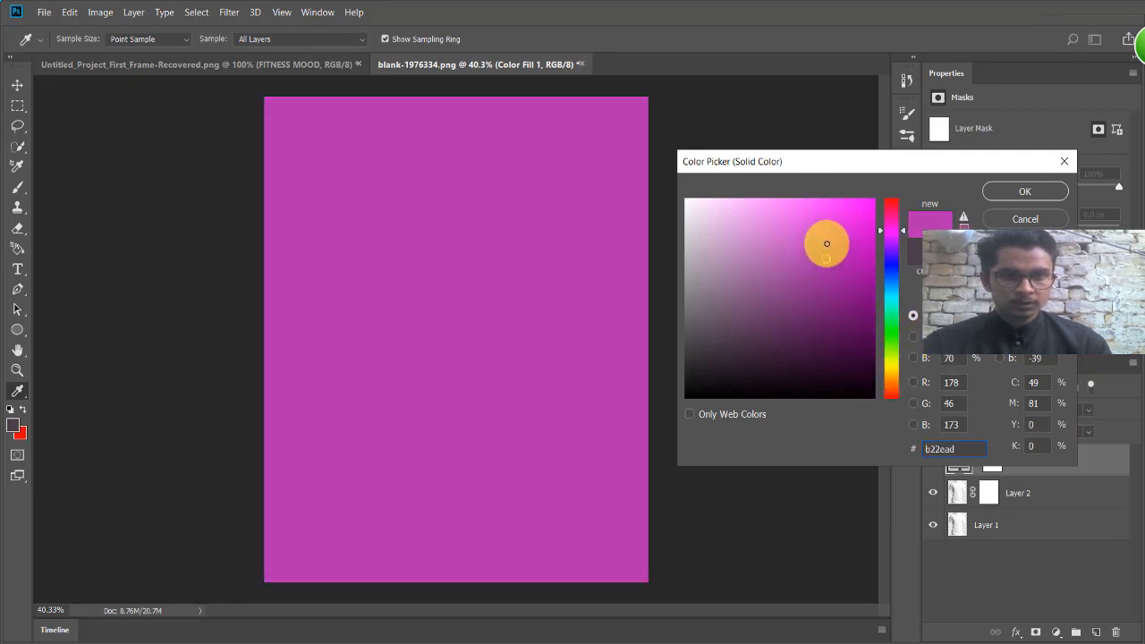
pyautogui.click(826, 243)
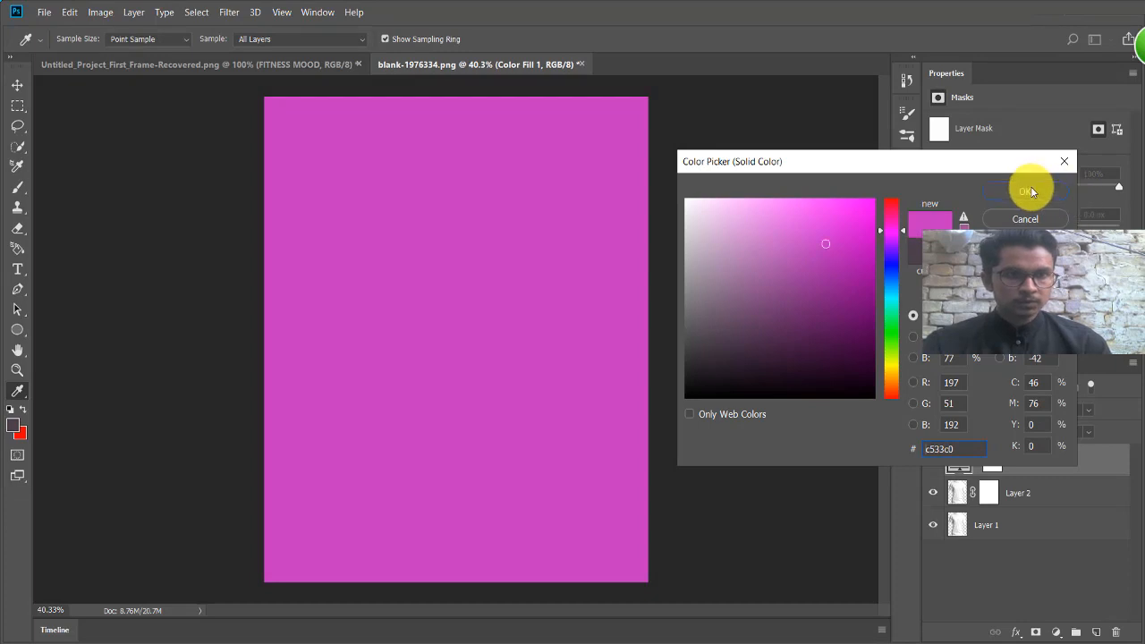
pyautogui.click(1030, 190)
pyautogui.press('w')
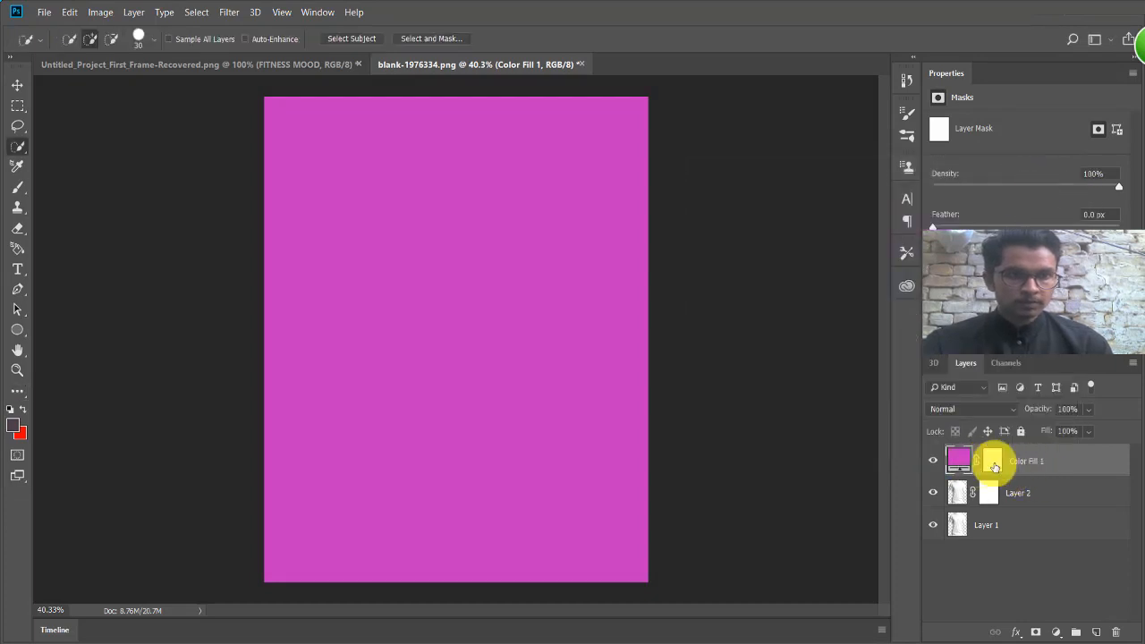
# Create a clipping mask that clips the Color Fill 1 layer to Layer 2
pyautogui.rightClick(962, 471)
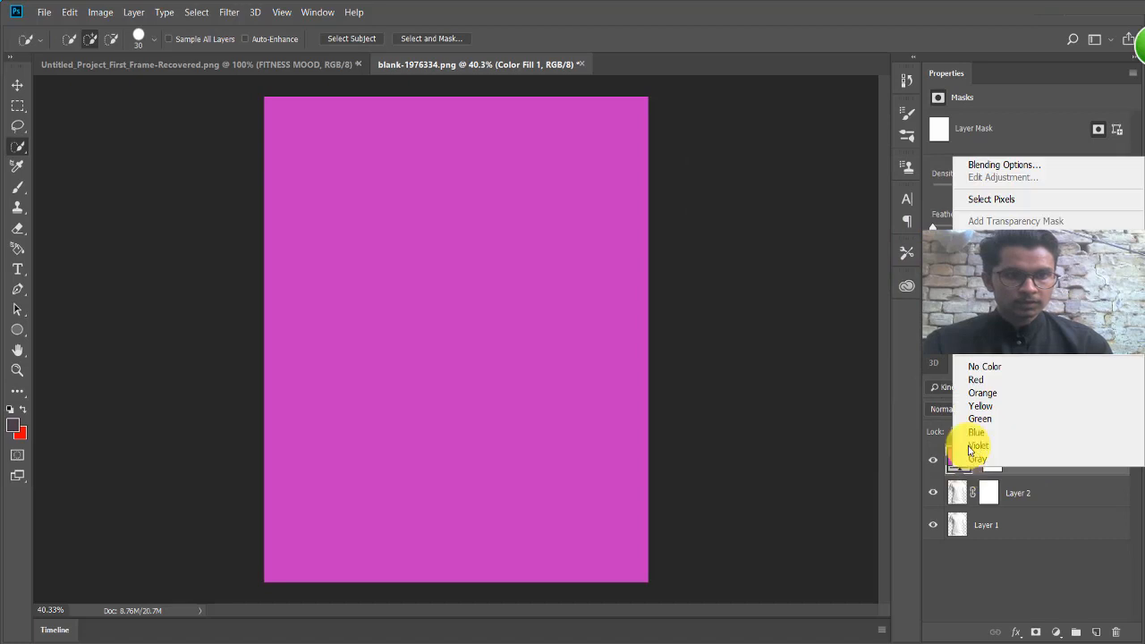
pyautogui.click(1039, 467)
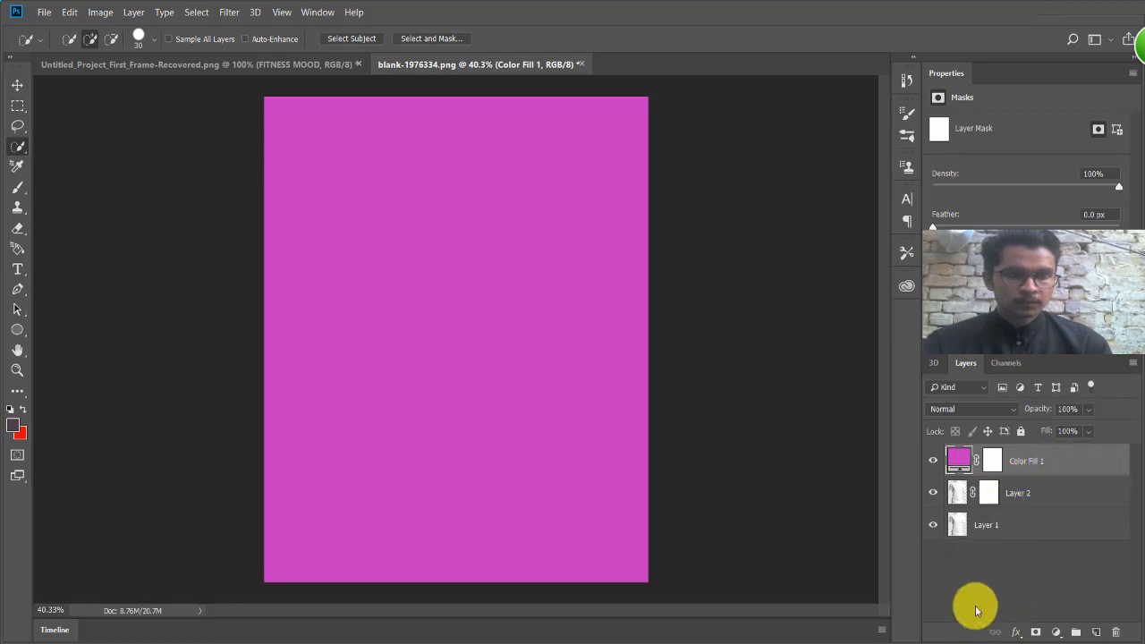
pyautogui.rightClick(1078, 461)
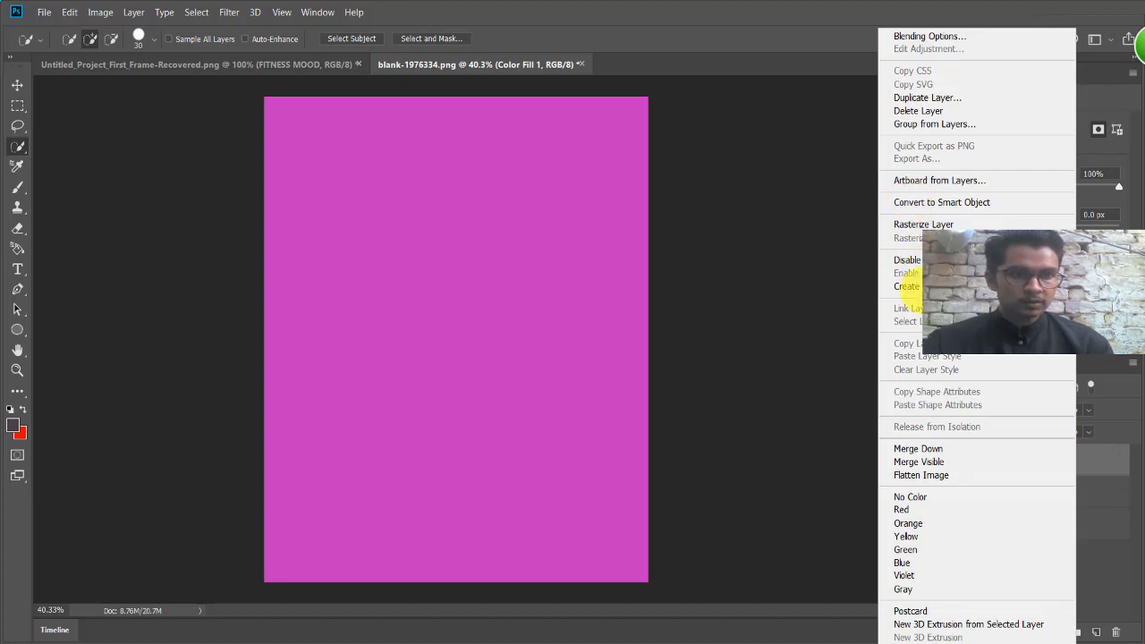
pyautogui.click(913, 284)
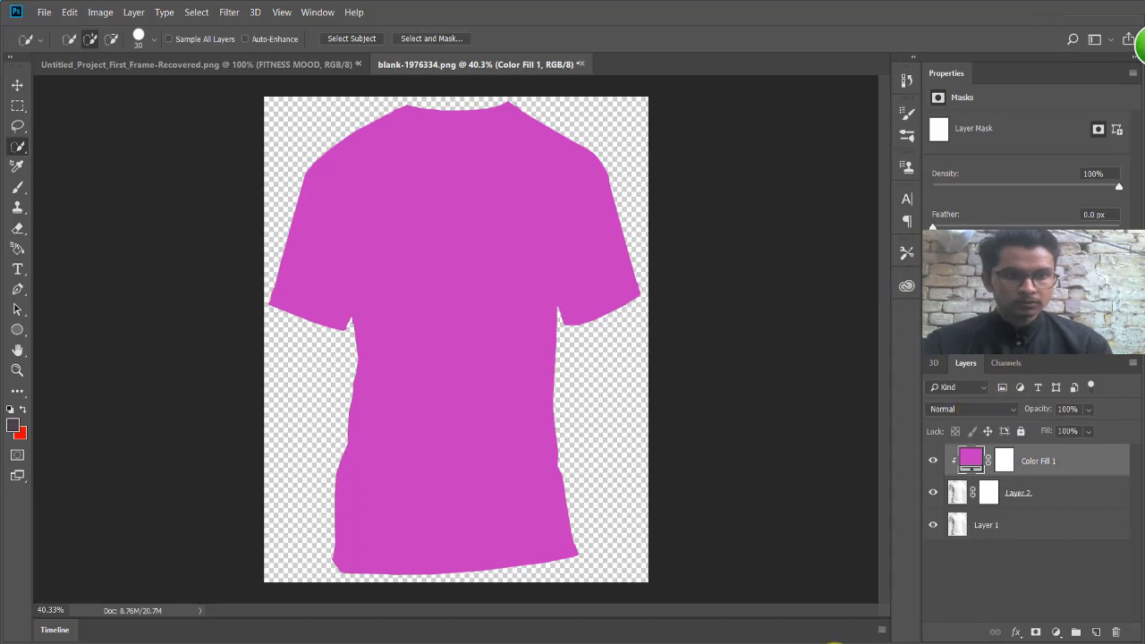
# Try the Color Burn blend mode on the Color Fill 1 layer and settle on Multiply instead
pyautogui.click(961, 409)
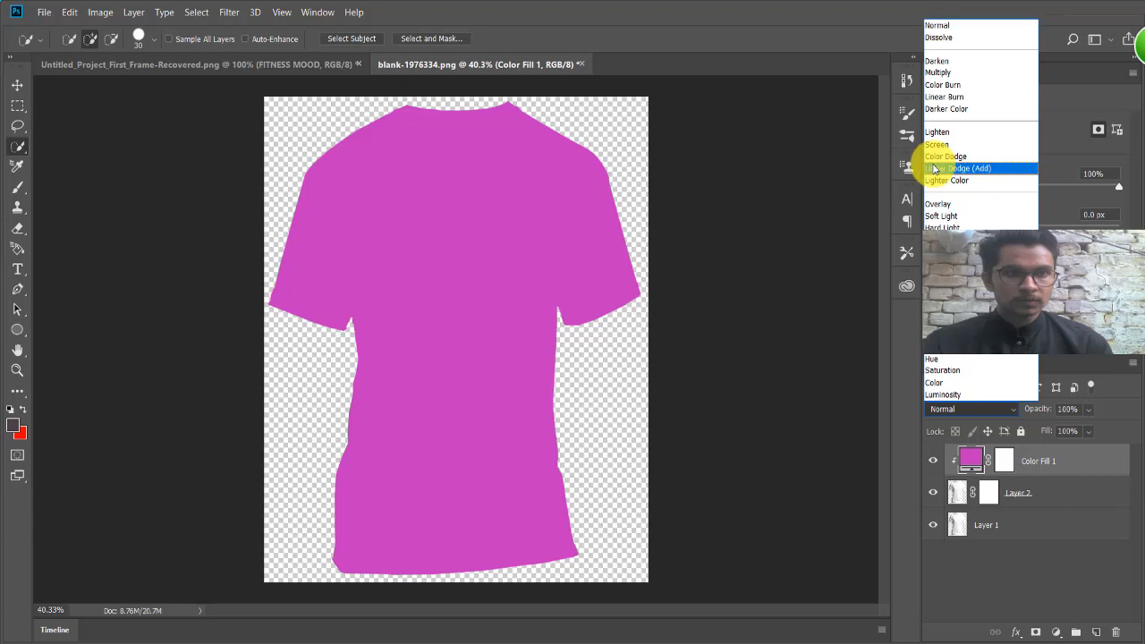
pyautogui.click(944, 85)
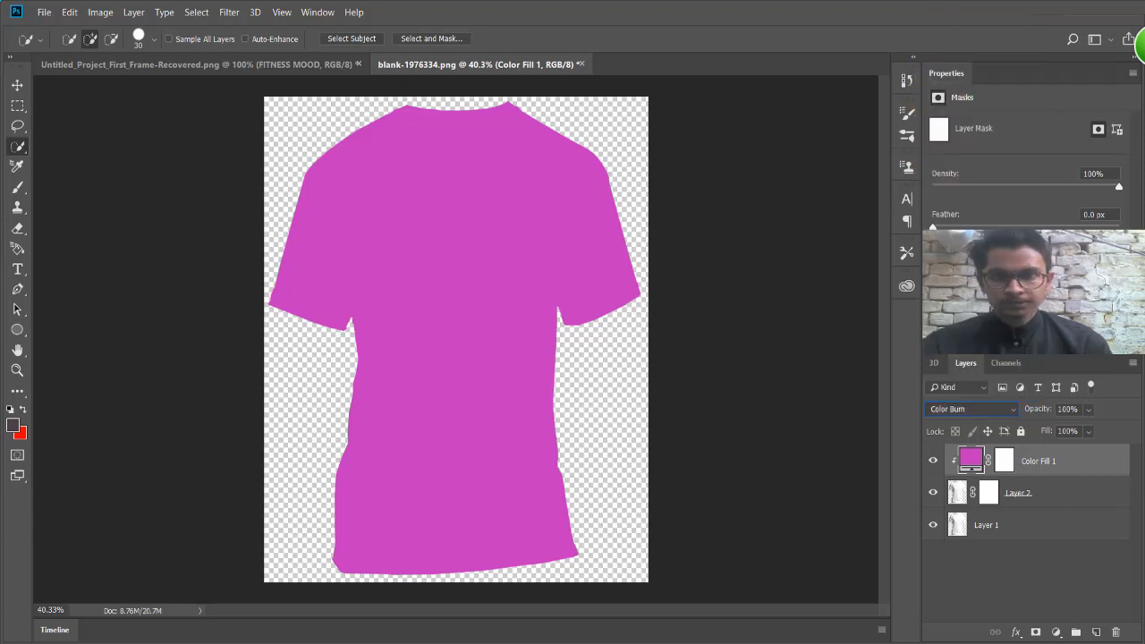
pyautogui.click(974, 408)
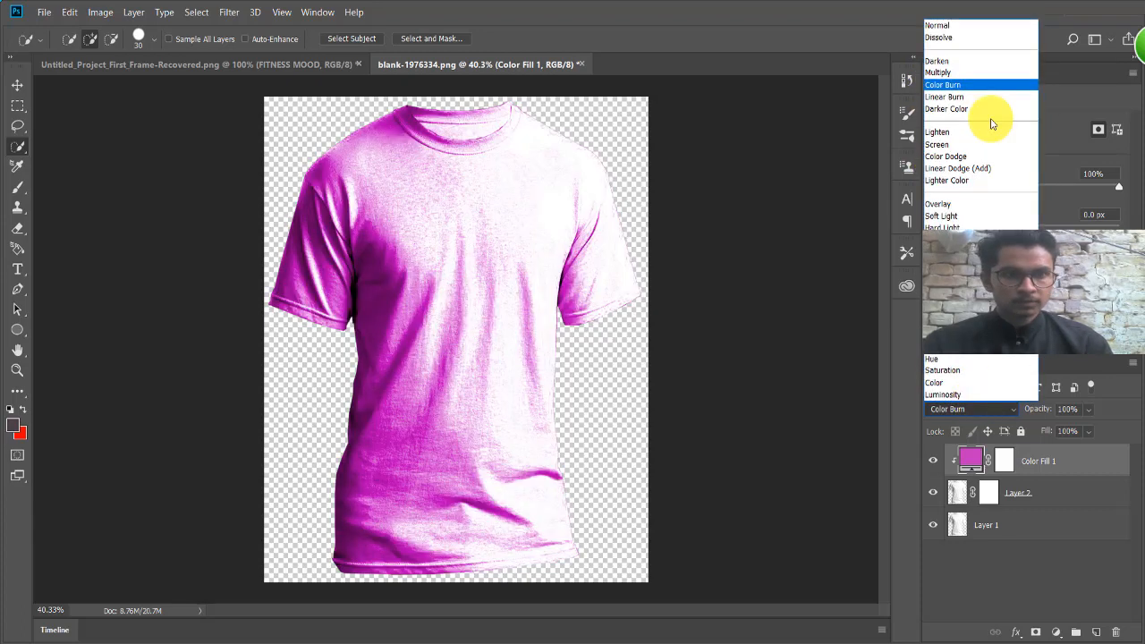
pyautogui.click(940, 73)
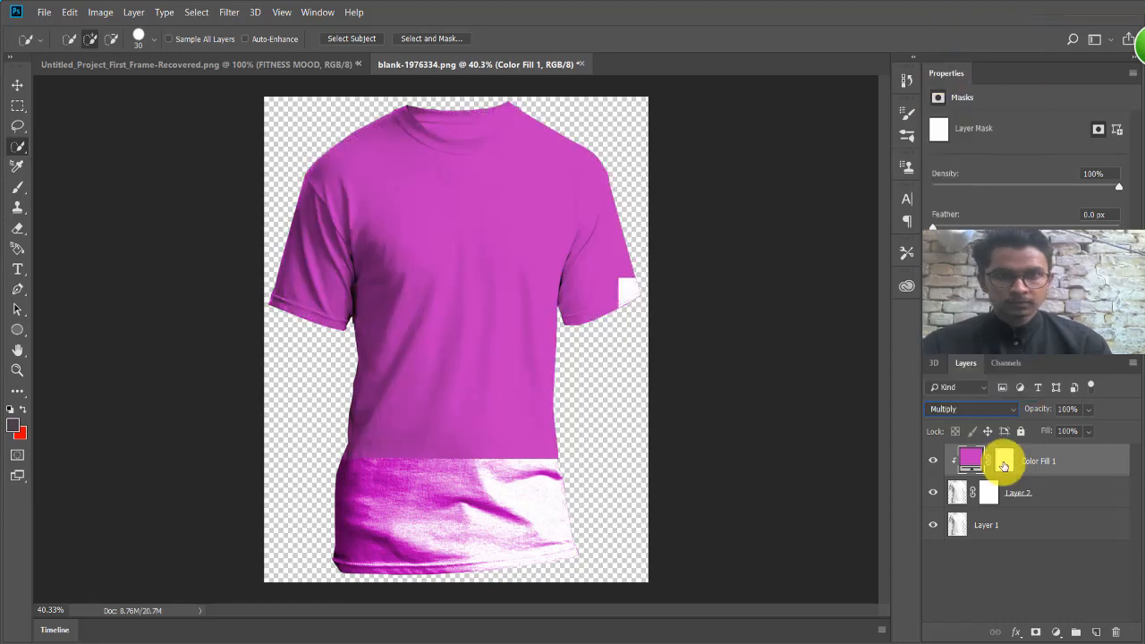
# Release the clipping mask of the Color Fill 1 layer and toggle that layer's visibility off and on
pyautogui.moveTo(1045, 468)
pyautogui.mouseDown()
pyautogui.moveTo(1043, 516)
pyautogui.moveTo(1035, 451)
pyautogui.mouseUp()
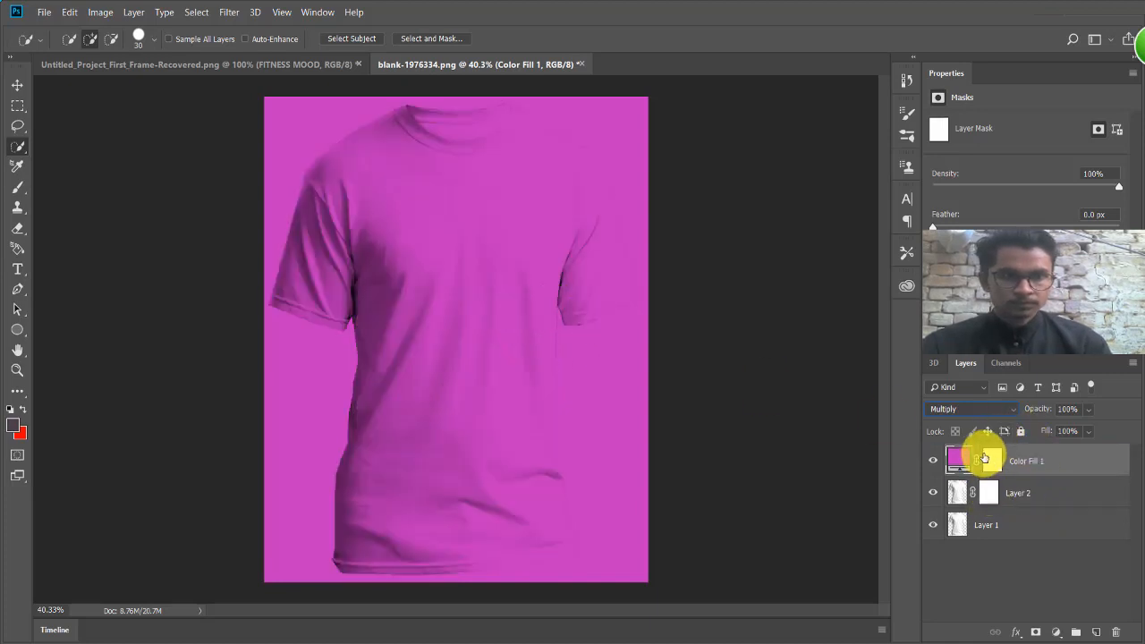
pyautogui.click(930, 459)
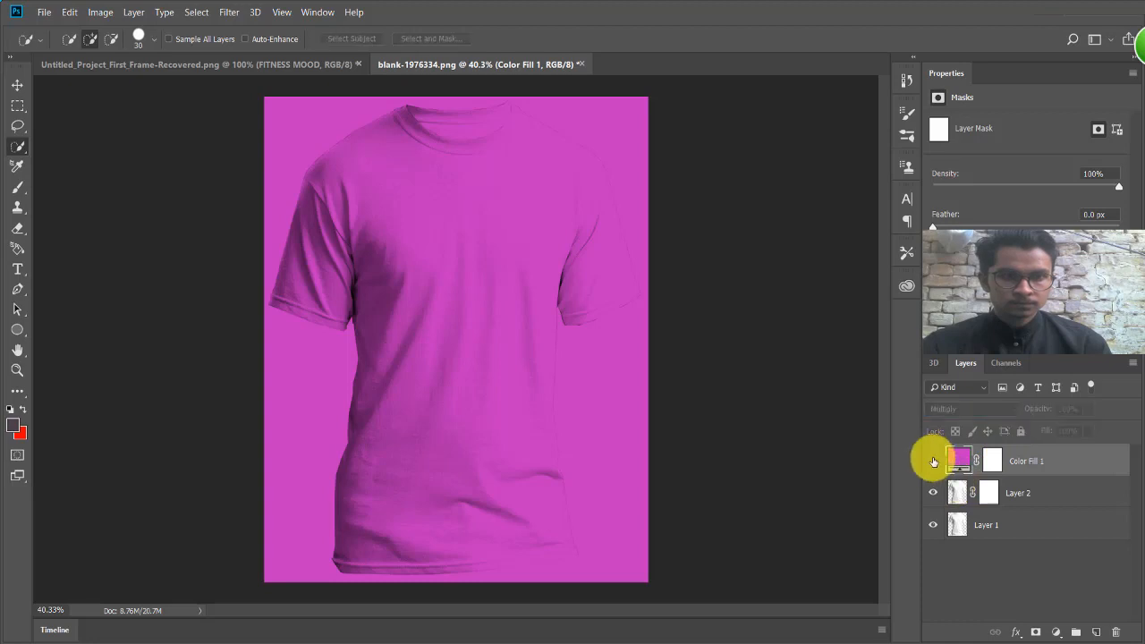
pyautogui.click(932, 460)
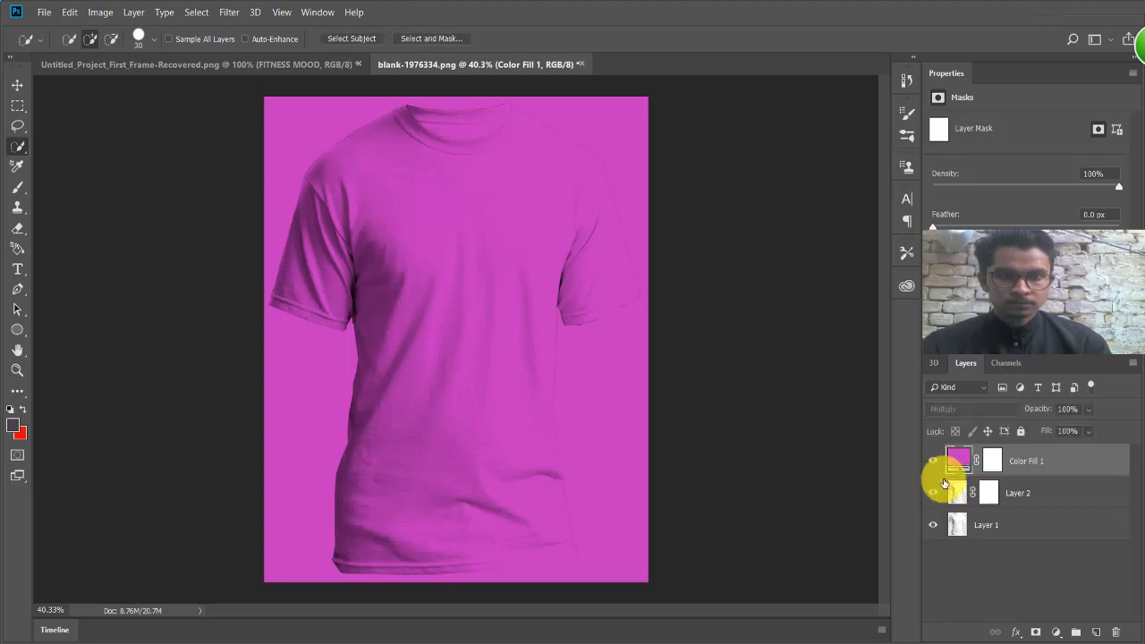
# Clip the Color Fill 1 layer to Layer 2 again with a clipping mask
pyautogui.click(1030, 493)
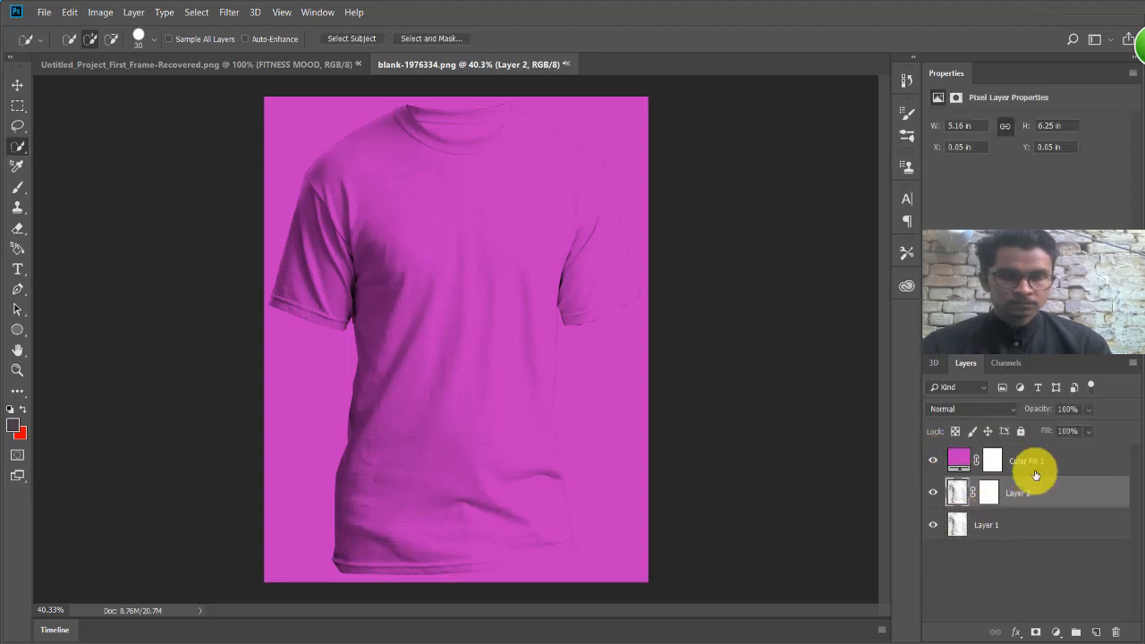
pyautogui.click(954, 472)
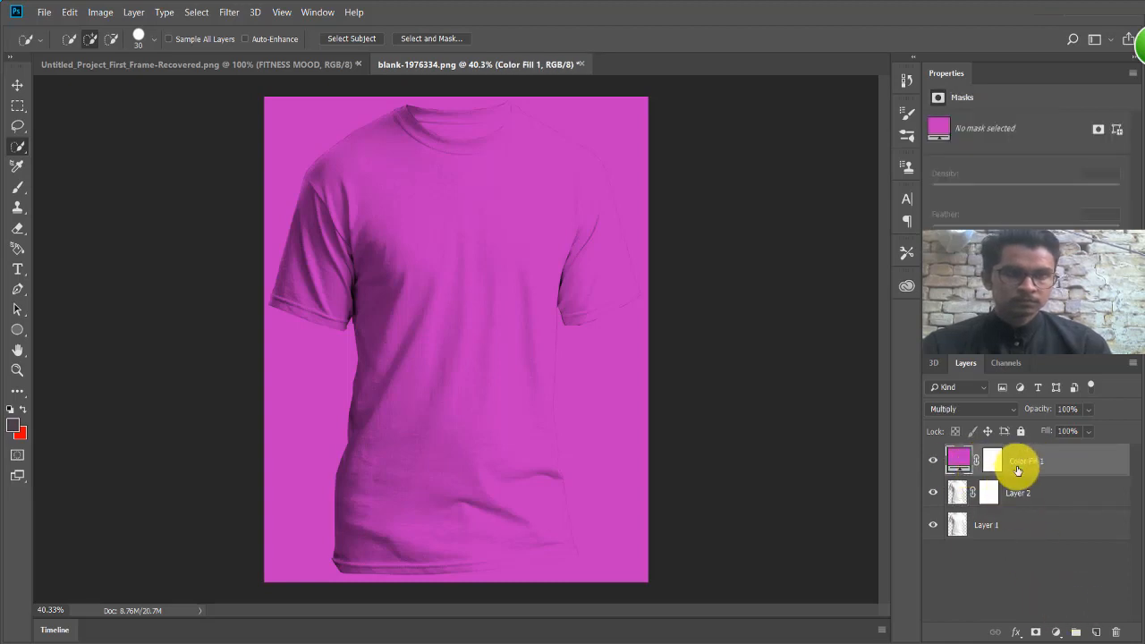
pyautogui.rightClick(1061, 465)
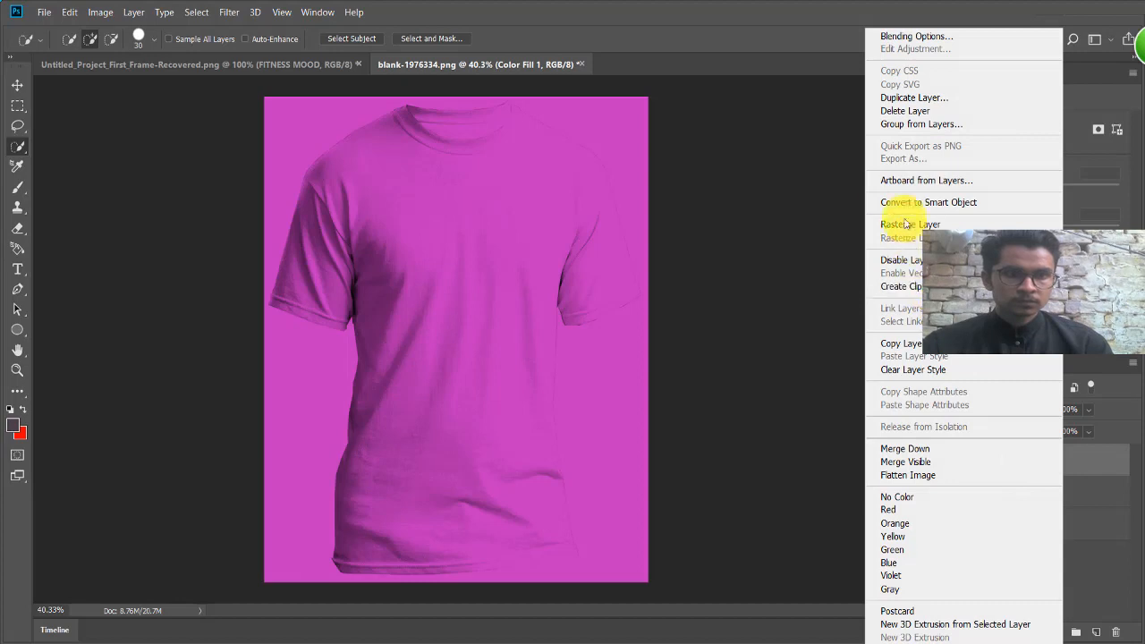
pyautogui.click(920, 288)
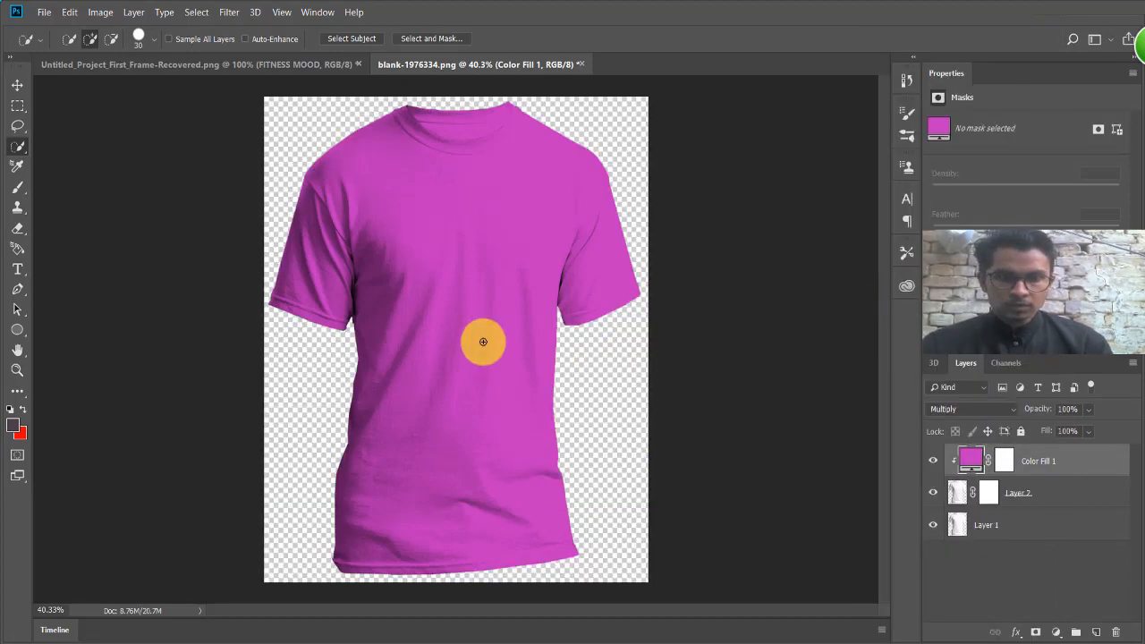
# Inspect the recolored shirt up close and compare it with the Color Fill 1 layer hidden and shown
pyautogui.scroll(1, 483, 342)
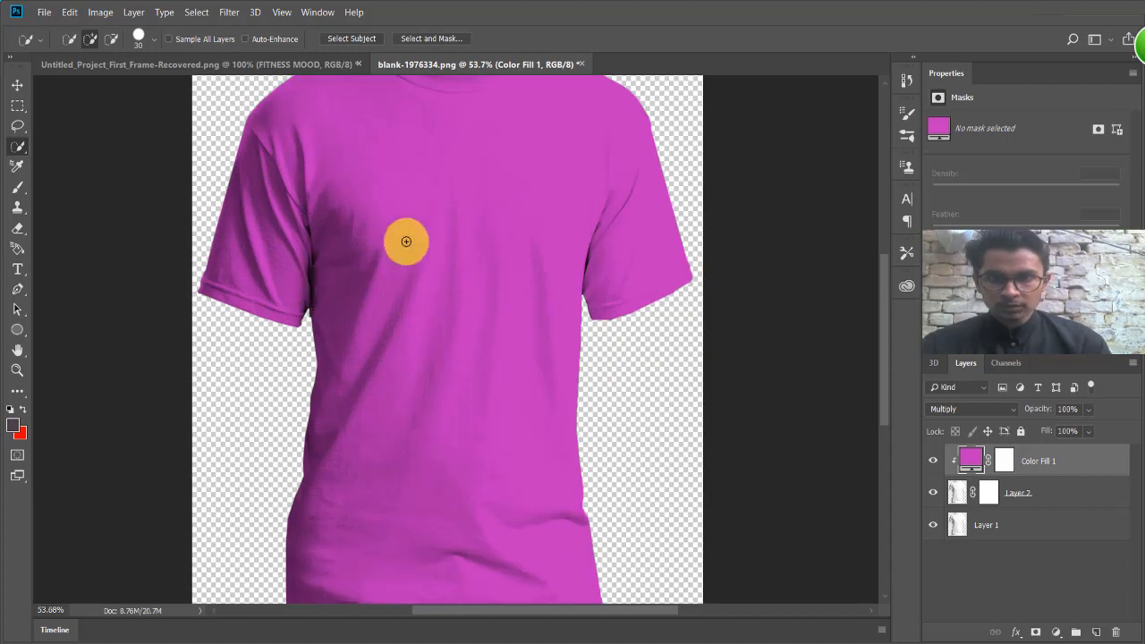
pyautogui.scroll(3, 409, 241)
pyautogui.scroll(-2, 477, 259)
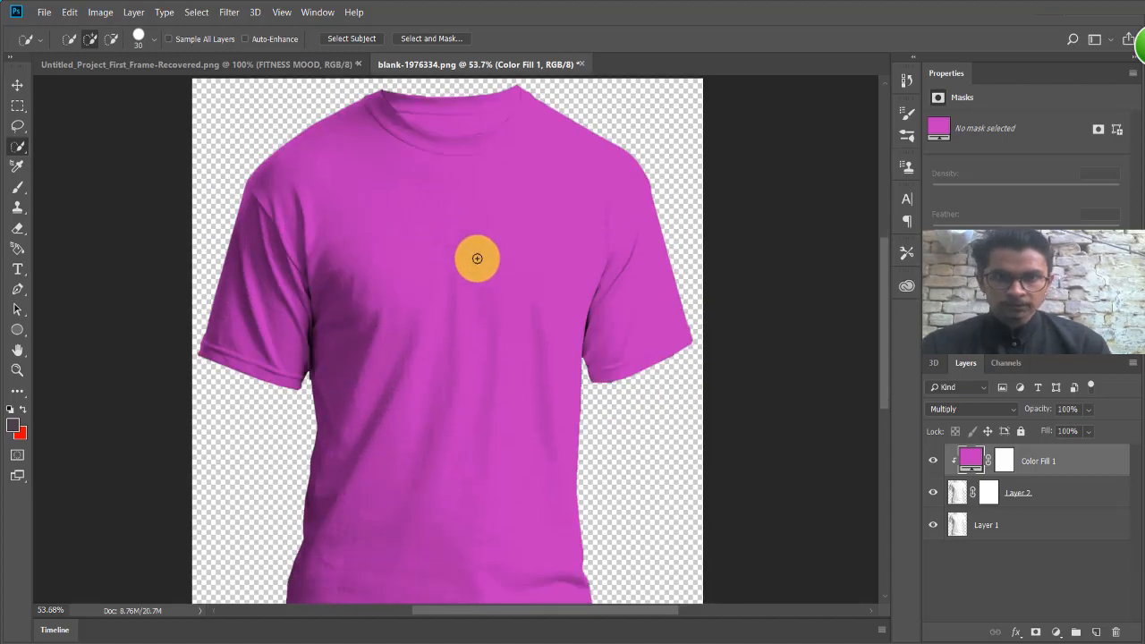
pyautogui.click(935, 464)
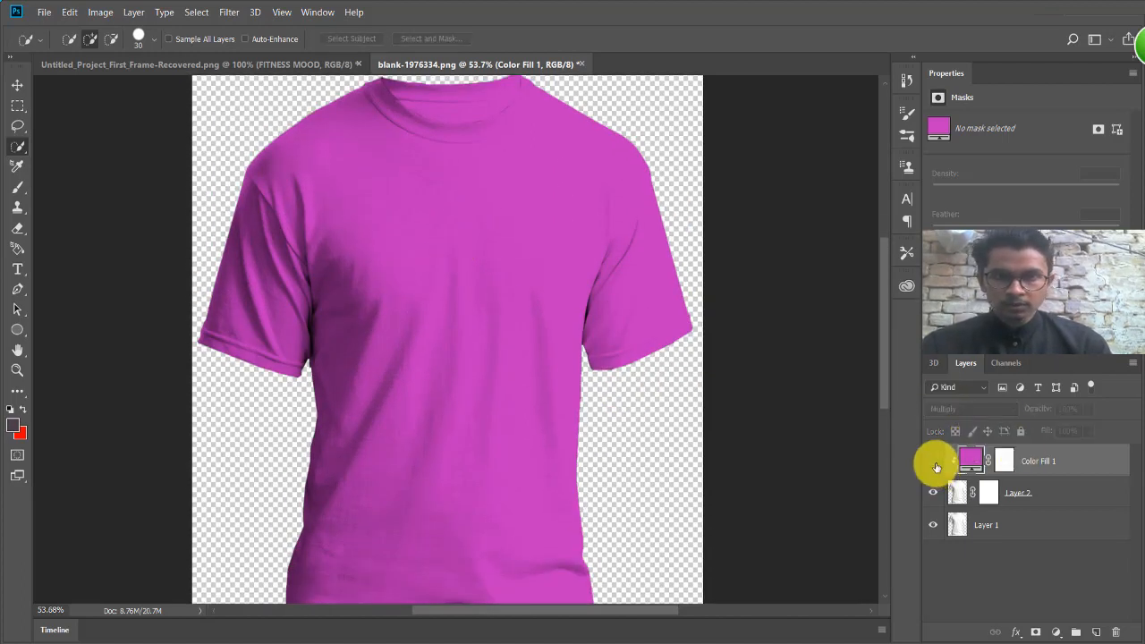
pyautogui.click(934, 465)
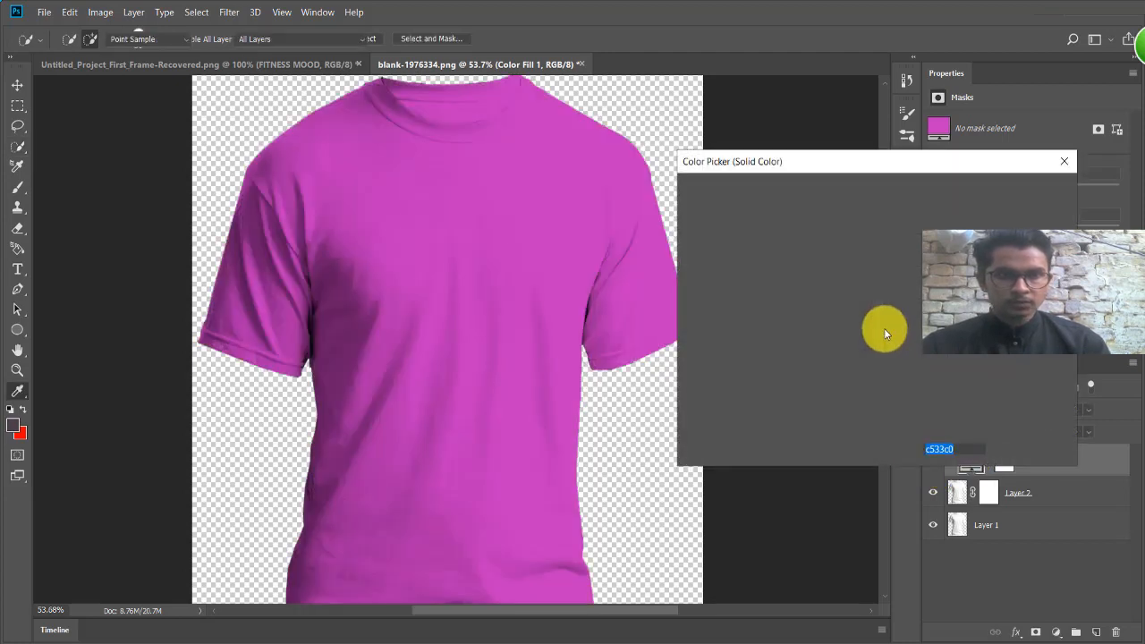
# Change the solid color of the Color Fill 1 layer from magenta to a saturated golden yellow
pyautogui.click(889, 369)
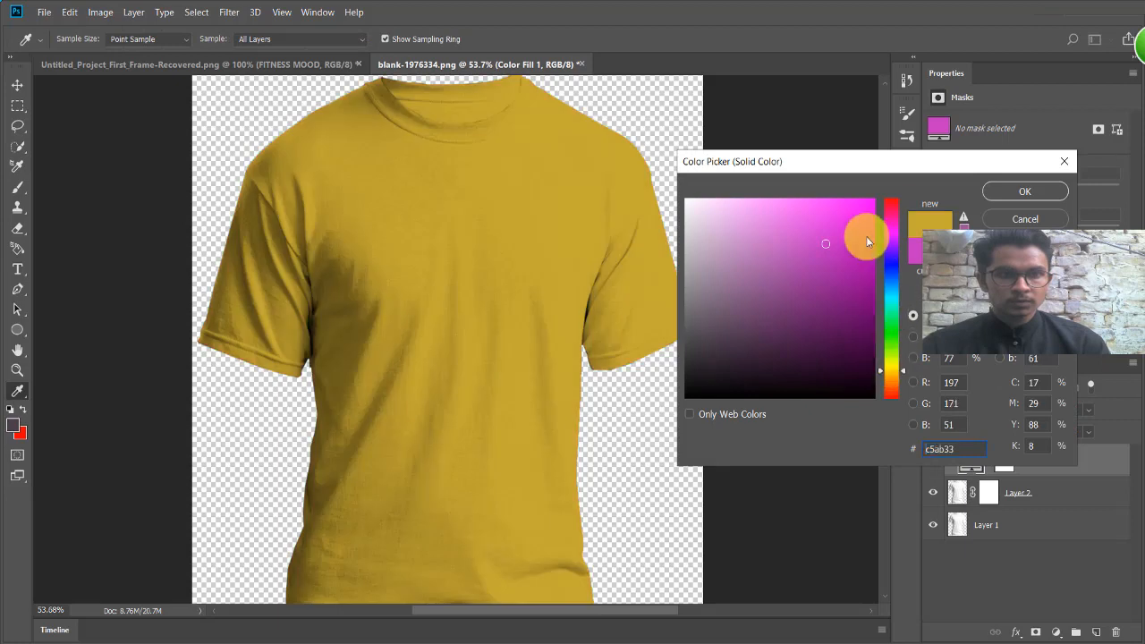
pyautogui.click(850, 237)
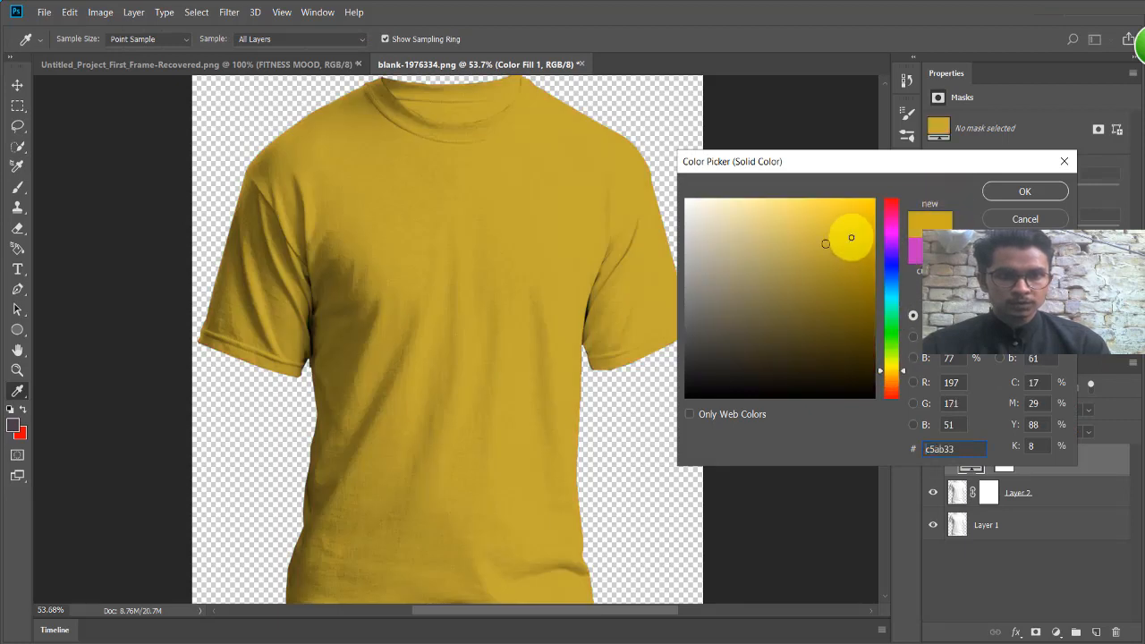
pyautogui.click(1003, 192)
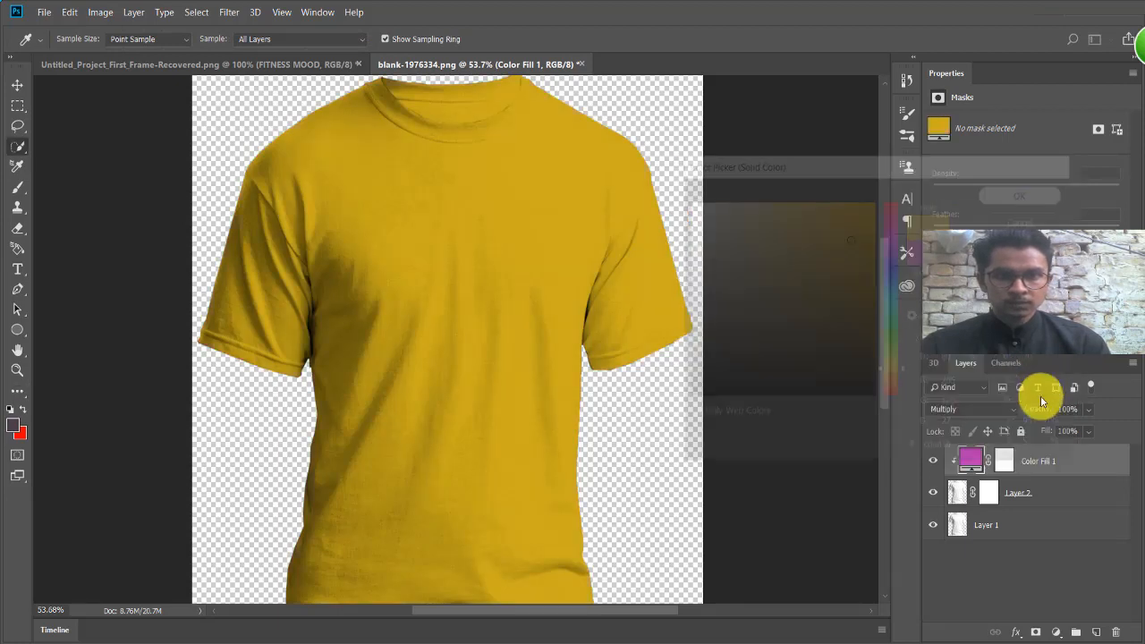
# Try the Color Burn and Linear Burn blend modes on the Color Fill 1 layer and return to Multiply
pyautogui.click(987, 411)
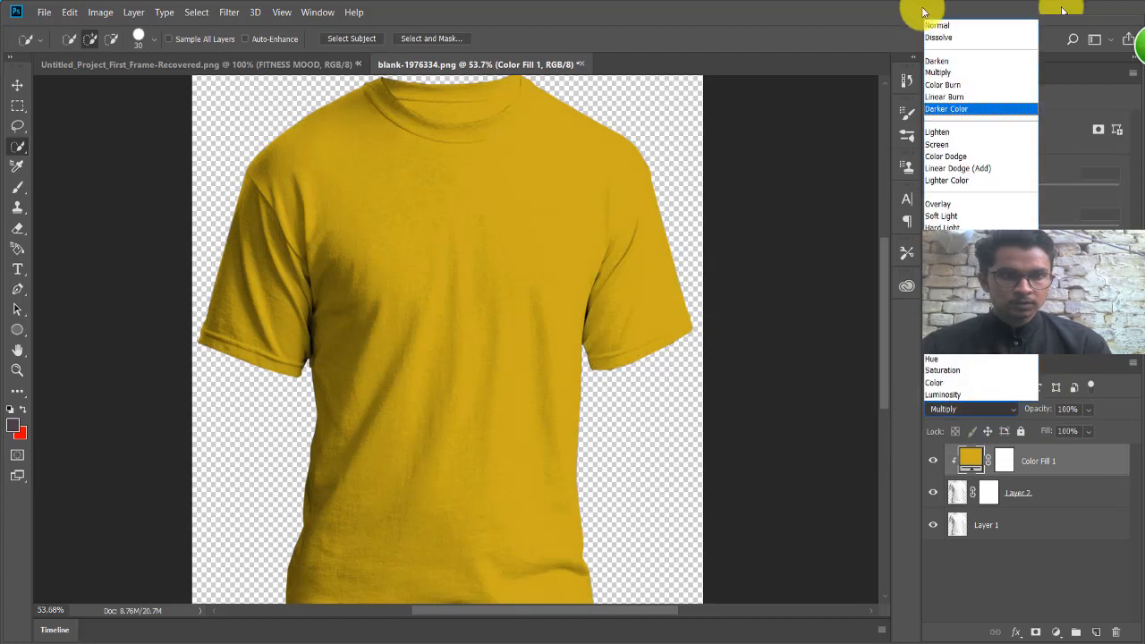
pyautogui.click(937, 88)
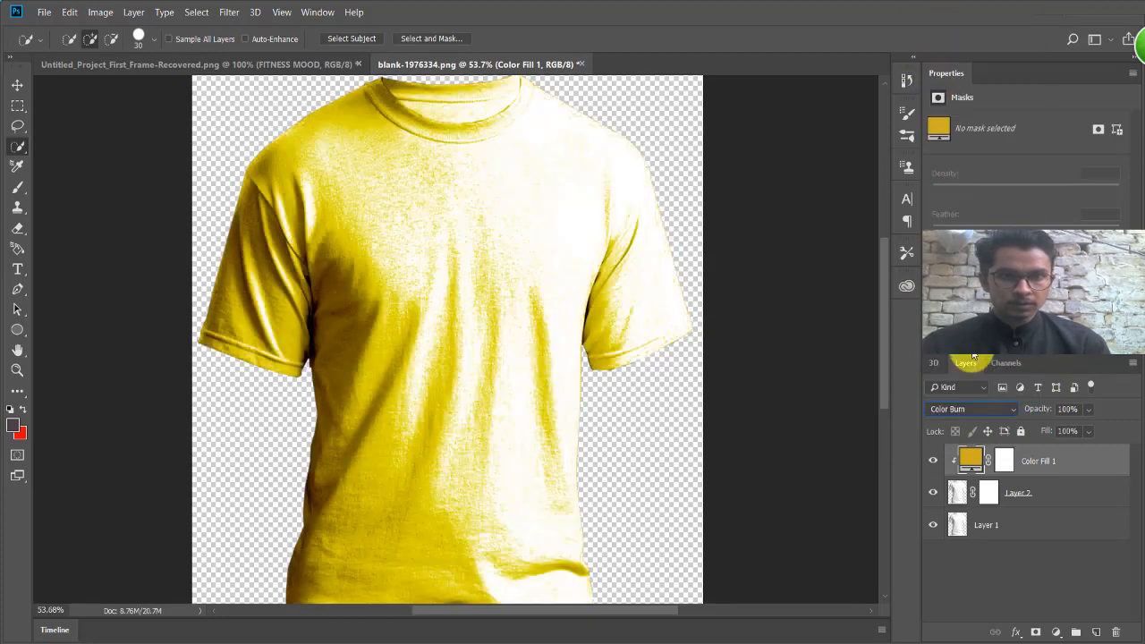
pyautogui.click(983, 411)
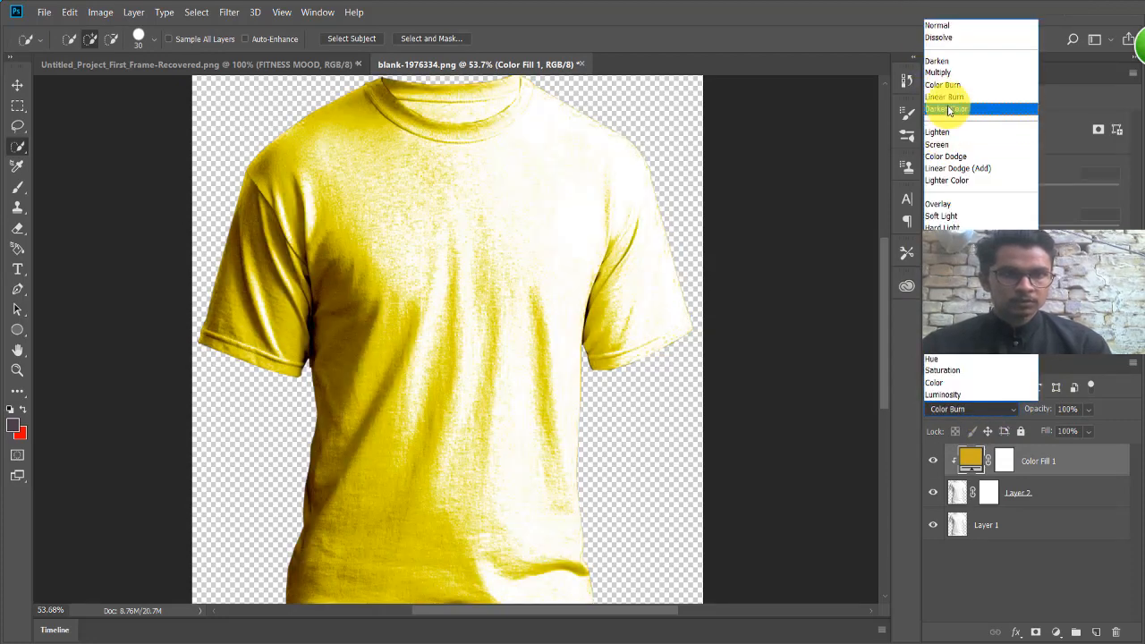
pyautogui.click(952, 97)
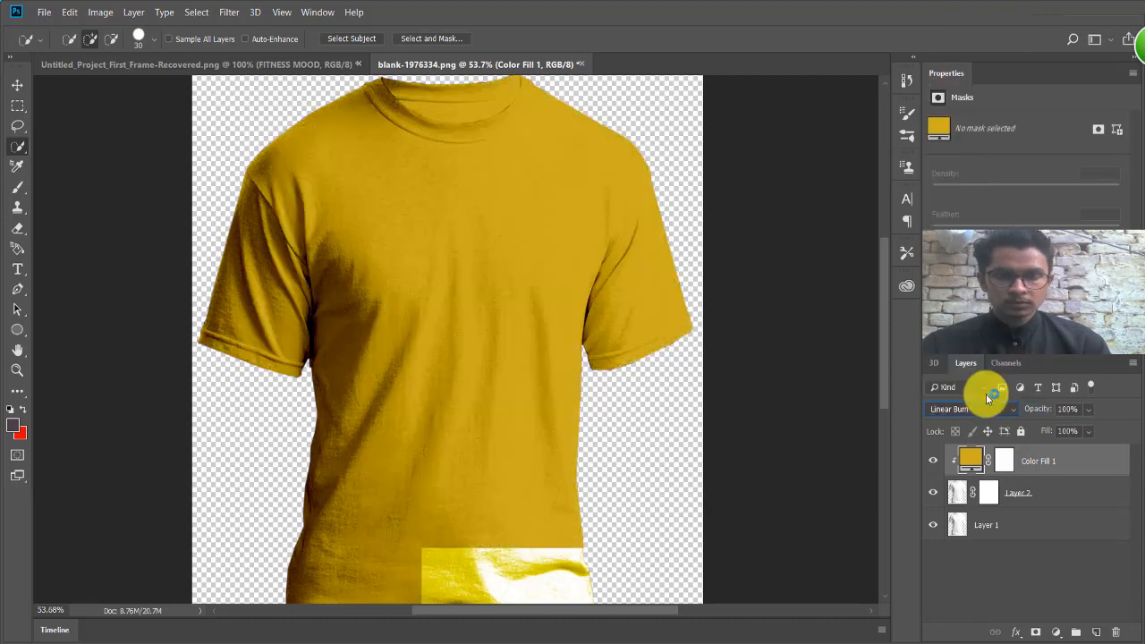
pyautogui.click(973, 409)
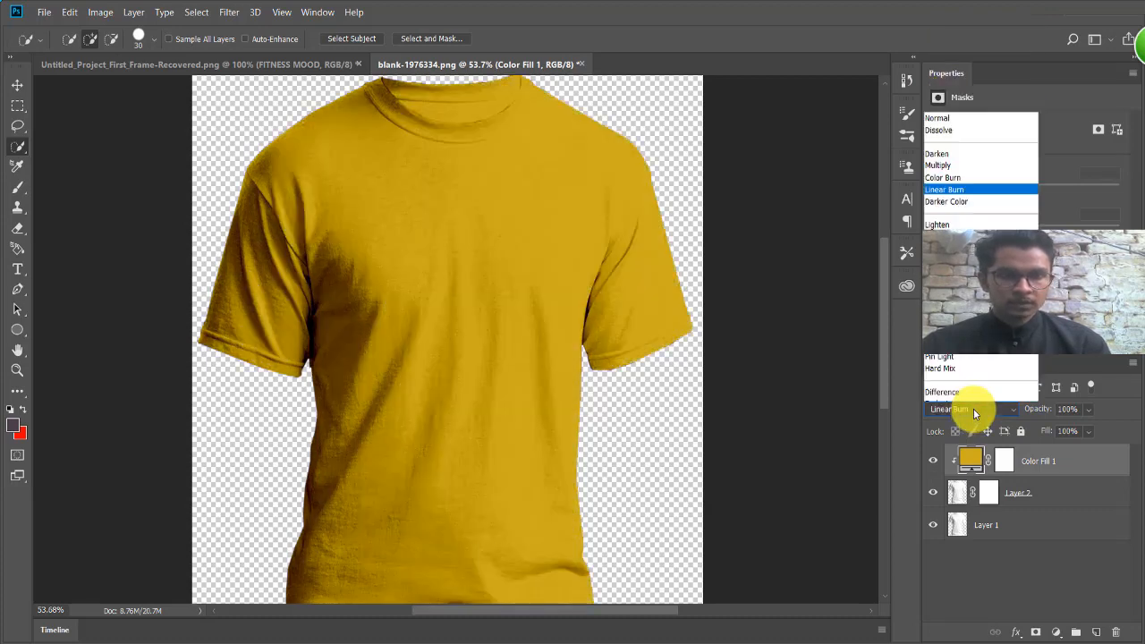
pyautogui.click(954, 73)
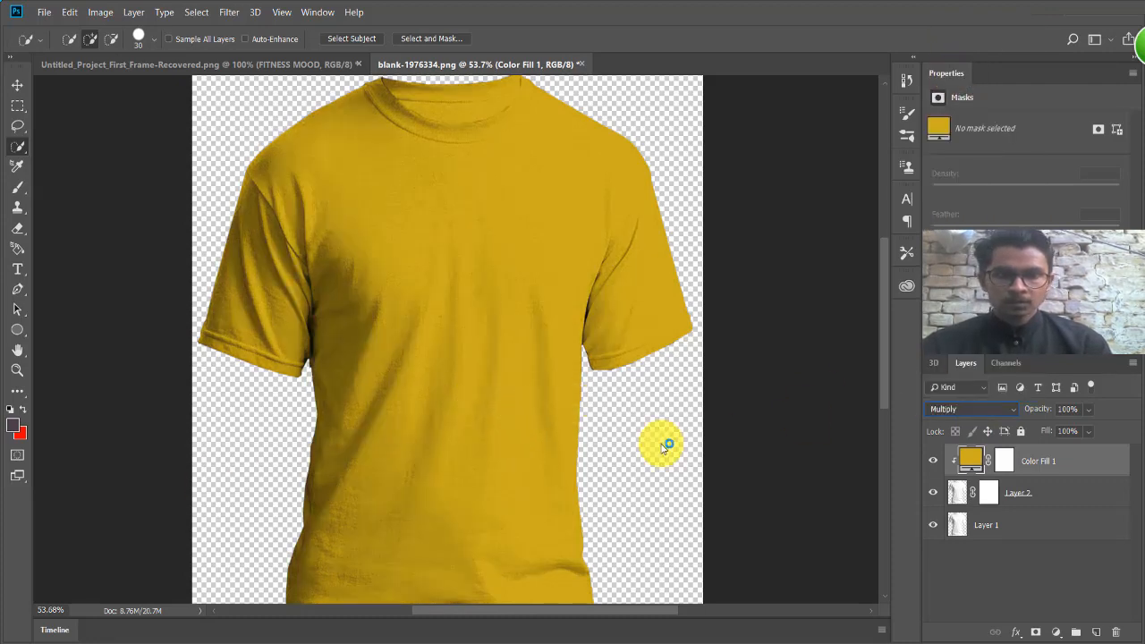
# Save the yellow T-shirt to the Desktop as a JPEG named blank-1976334 with Maximum quality 12 and Baseline ("Standard") format
pyautogui.click(18, 84)
pyautogui.scroll(-2, 484, 217)
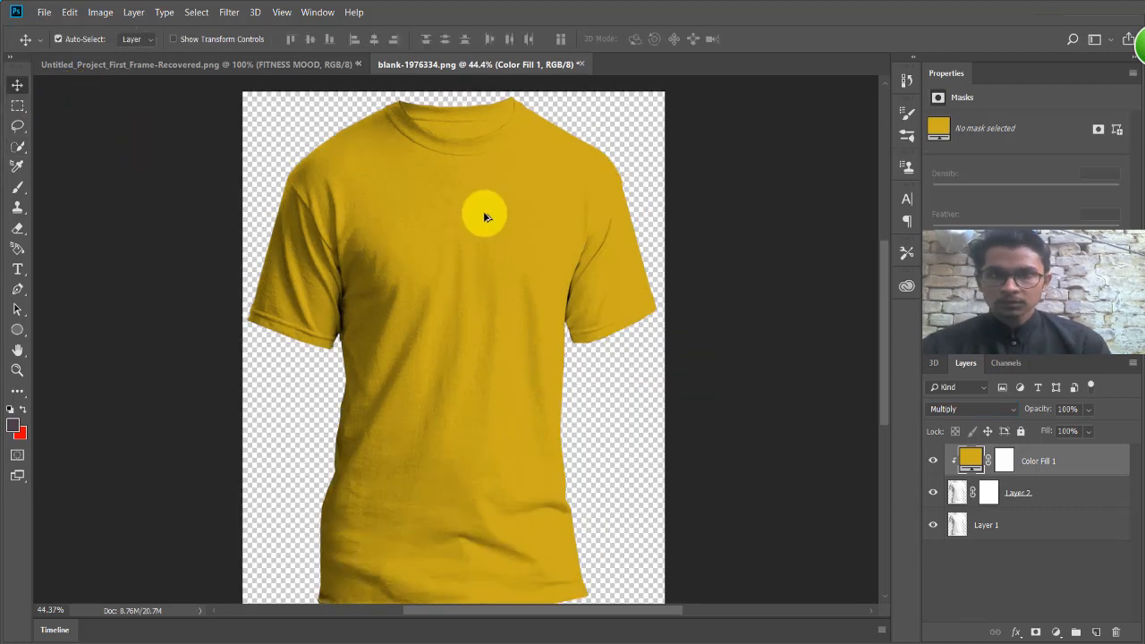
pyautogui.click(42, 12)
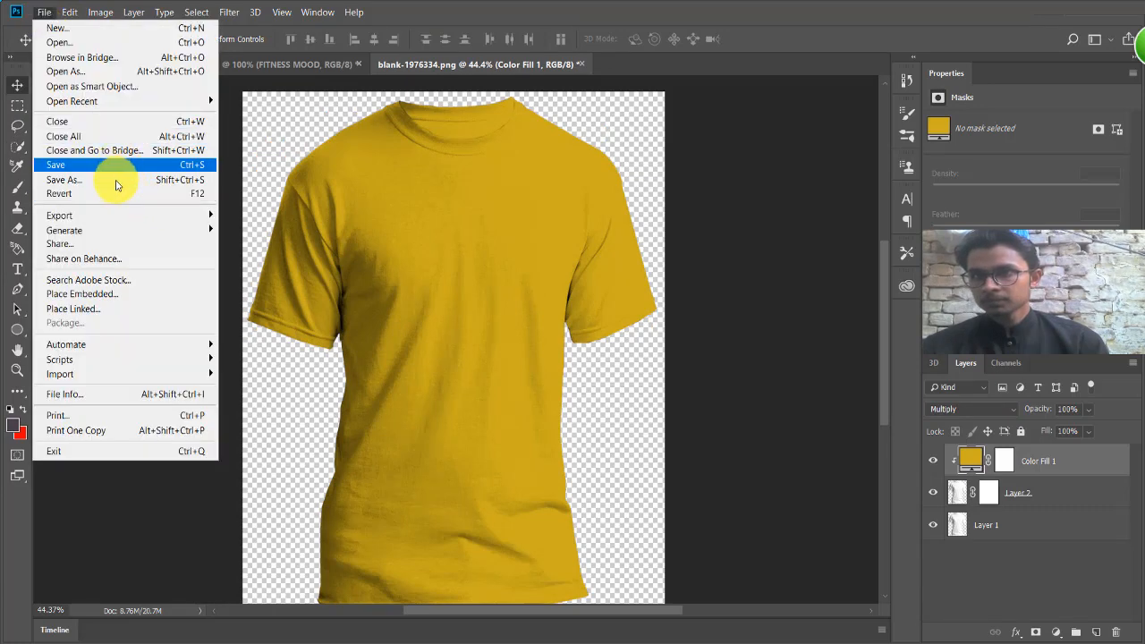
pyautogui.click(116, 180)
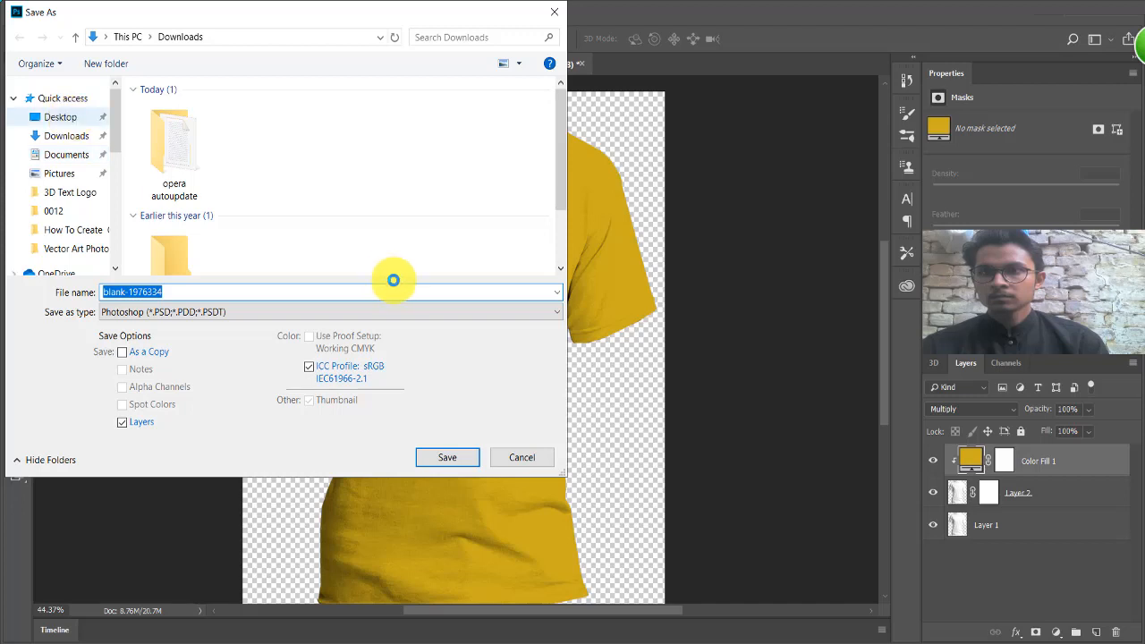
pyautogui.click(392, 313)
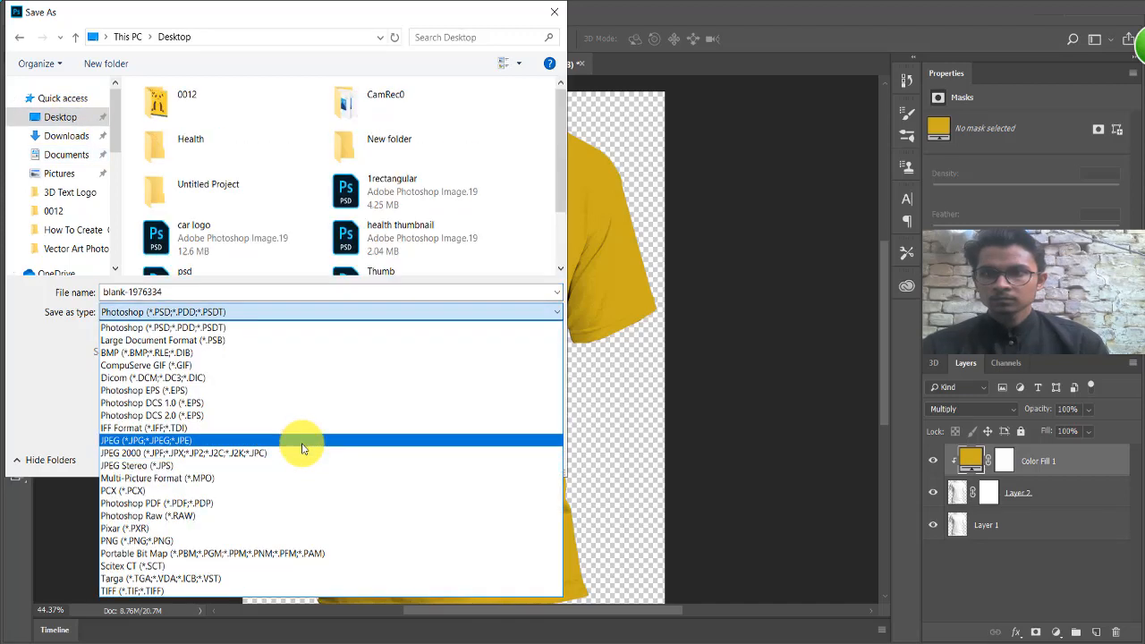
pyautogui.click(301, 442)
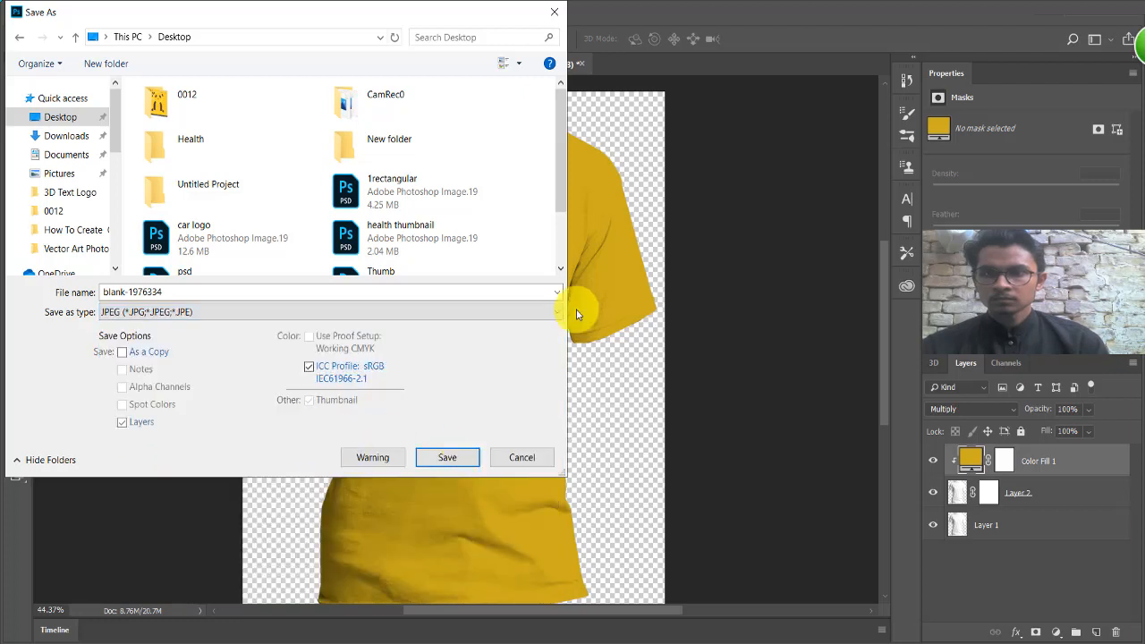
pyautogui.press('Return')
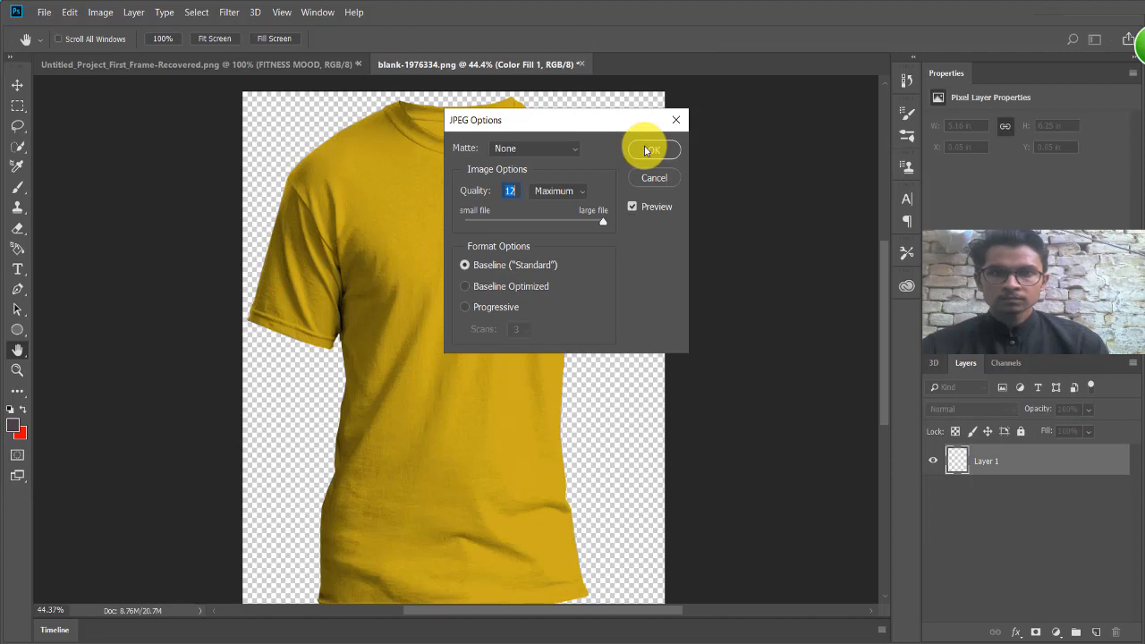
pyautogui.click(646, 149)
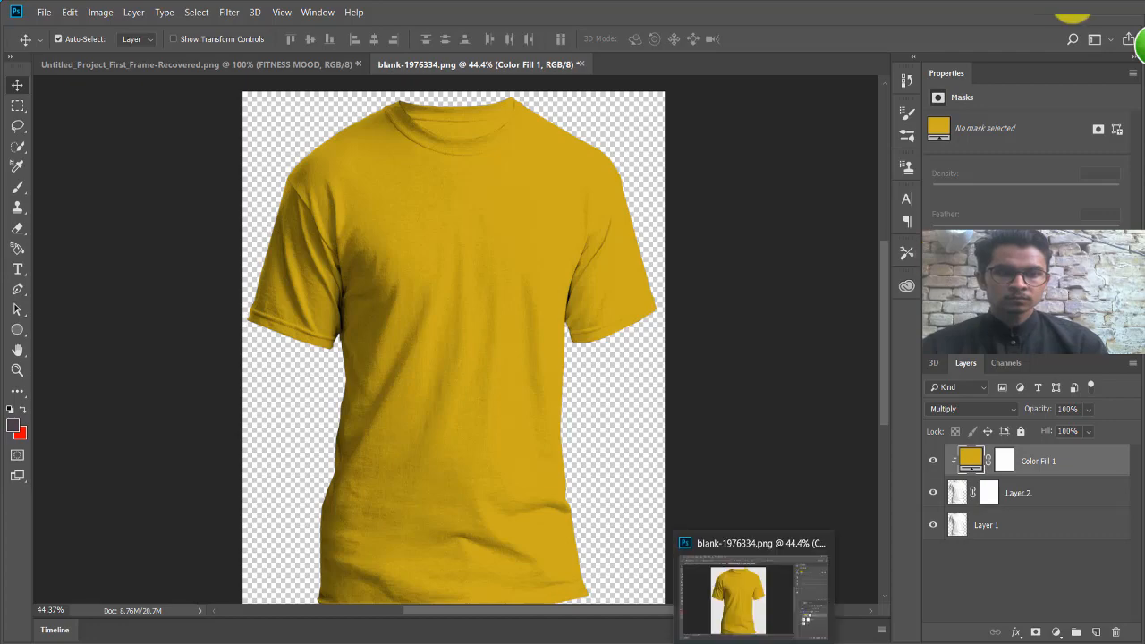
# Clear the Photoshop and Downloads windows off the desktop and refresh the desktop
pyautogui.click(1078, 16)
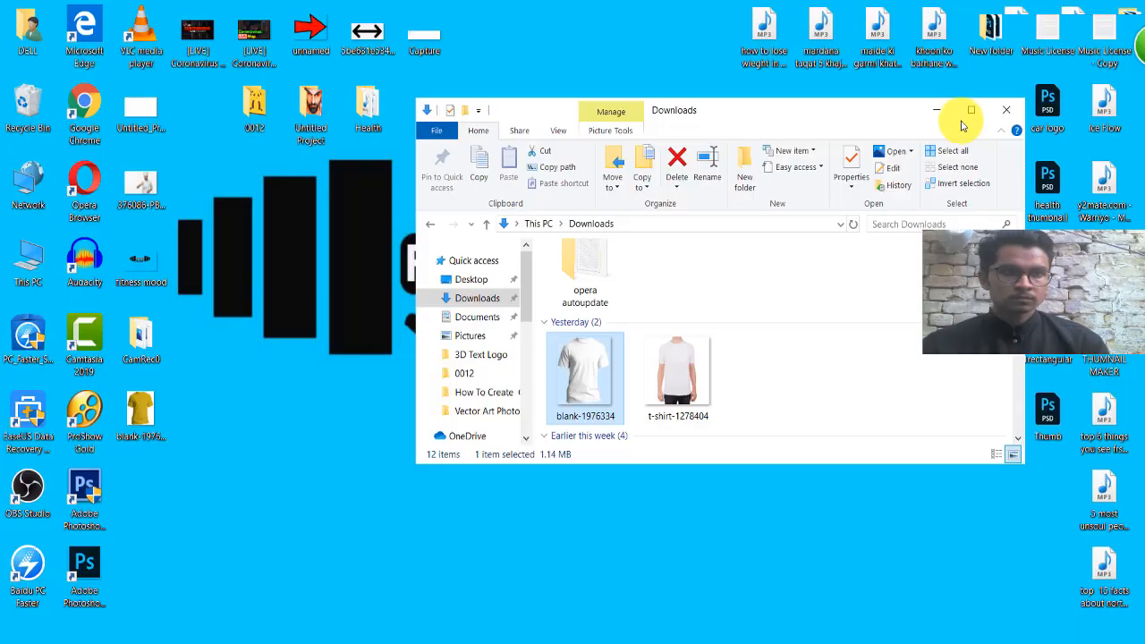
pyautogui.click(1004, 107)
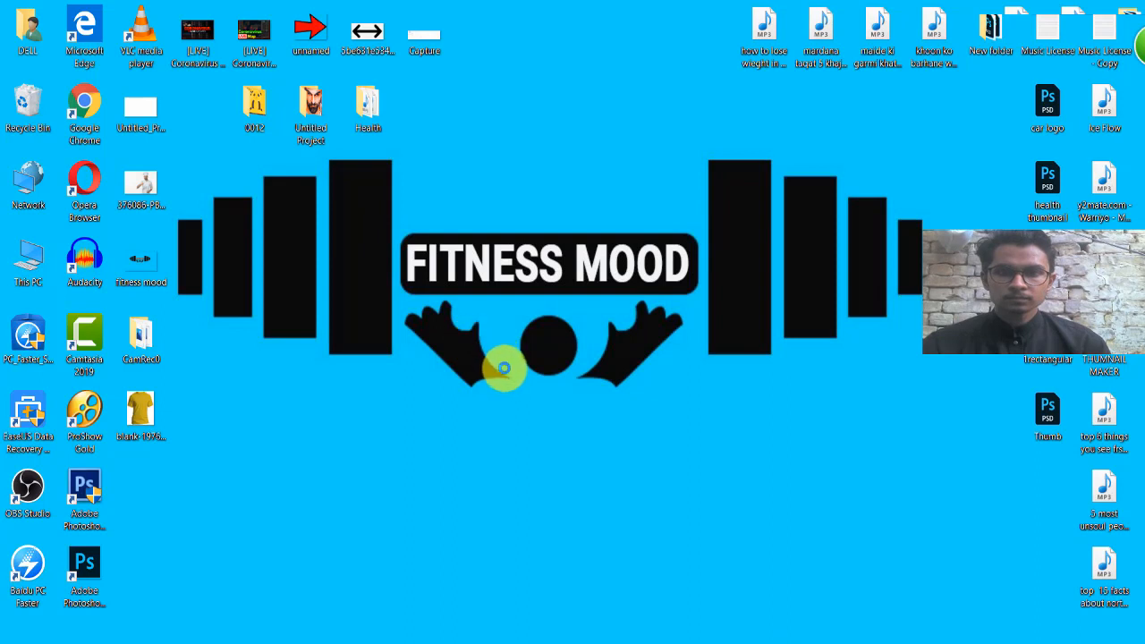
pyautogui.rightClick(509, 338)
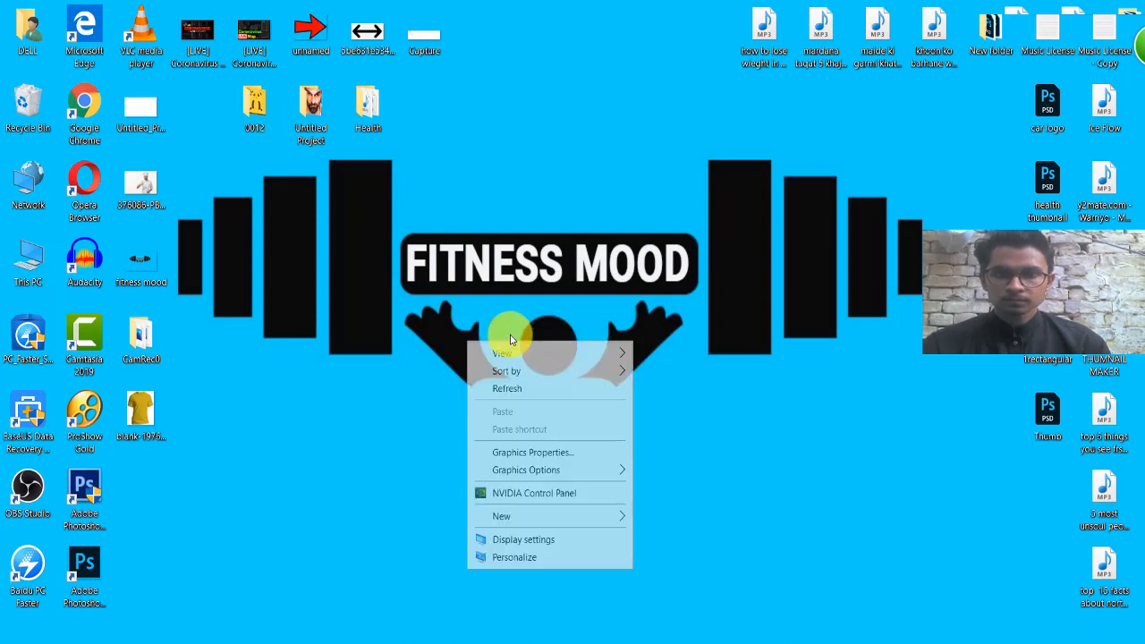
pyautogui.click(524, 389)
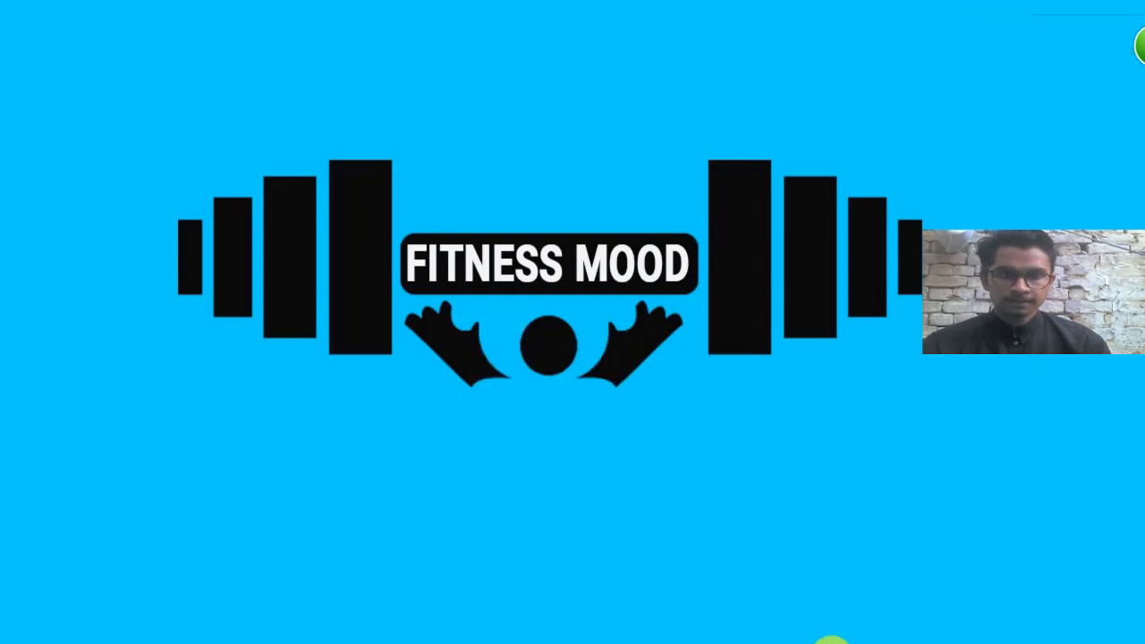
pyautogui.click(824, 643)
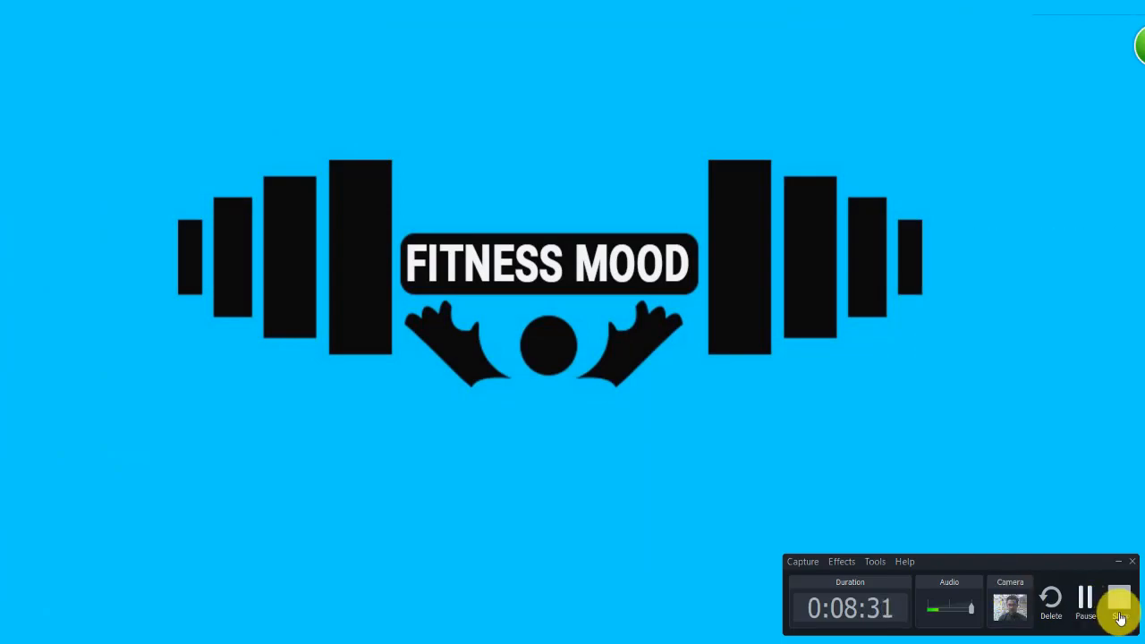